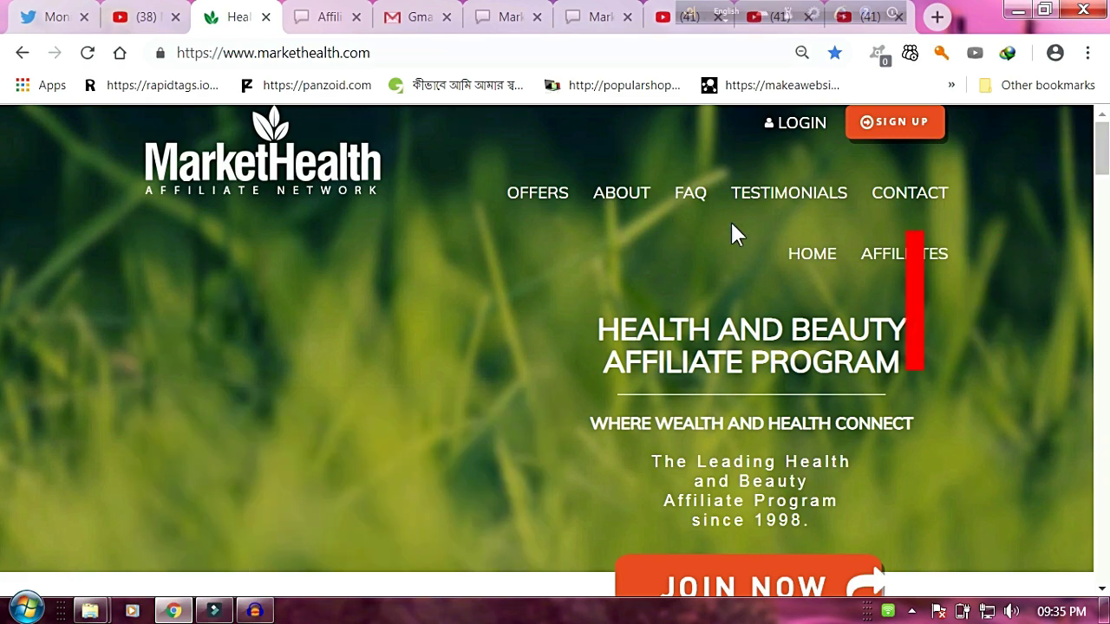
Go from the MarketHealth home page to the start of the Affiliate Sign Up form.
{"action": "scroll", "coordinate": [1104, 162], "scroll_direction": "down", "scroll_amount": 3}
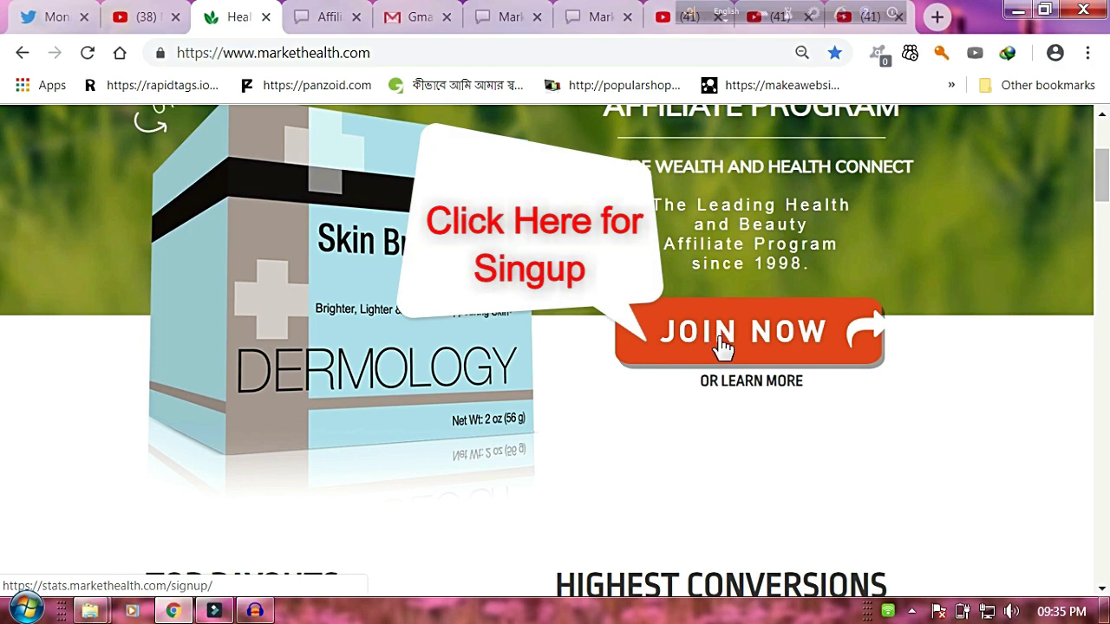
{"action": "left_click", "coordinate": [320, 20]}
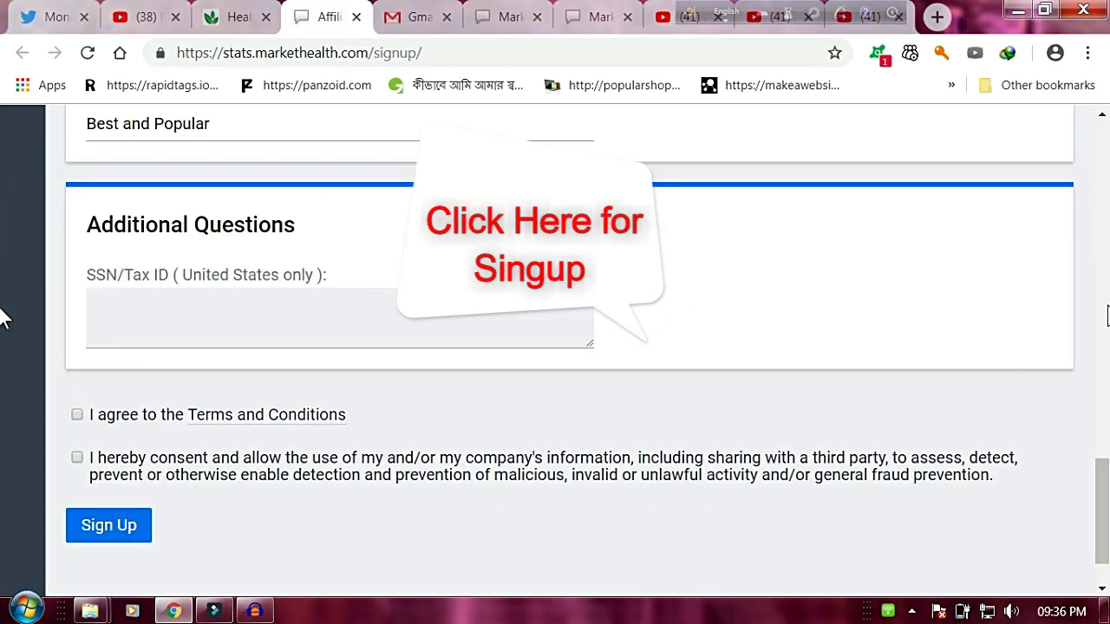
{"action": "scroll", "coordinate": [1104, 148], "scroll_direction": "up", "scroll_amount": 15}
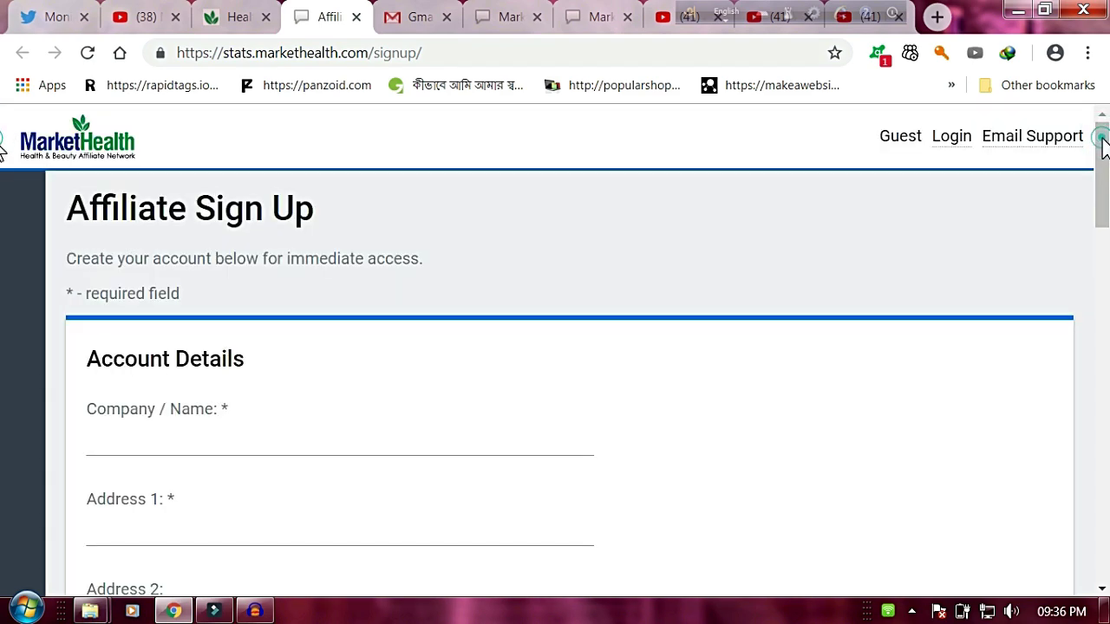
Review the Account Details fields, opening the saved suggestions for Company / Name and dismissing them.
{"action": "left_click_drag", "start_coordinate": [1103, 143], "coordinate": [1103, 189]}
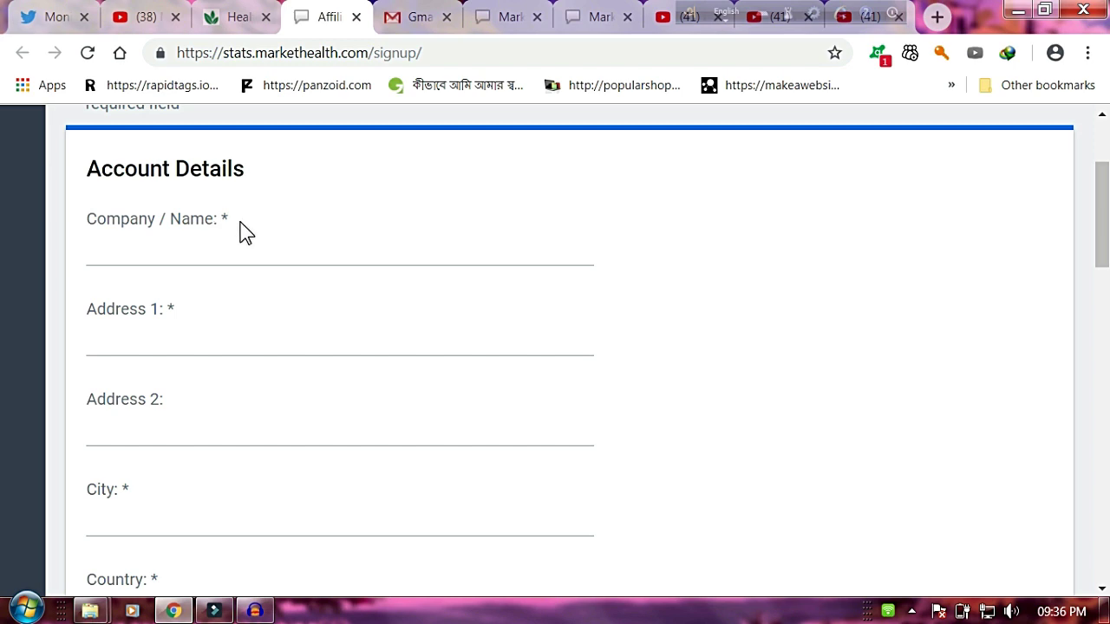
{"action": "left_click", "coordinate": [101, 250]}
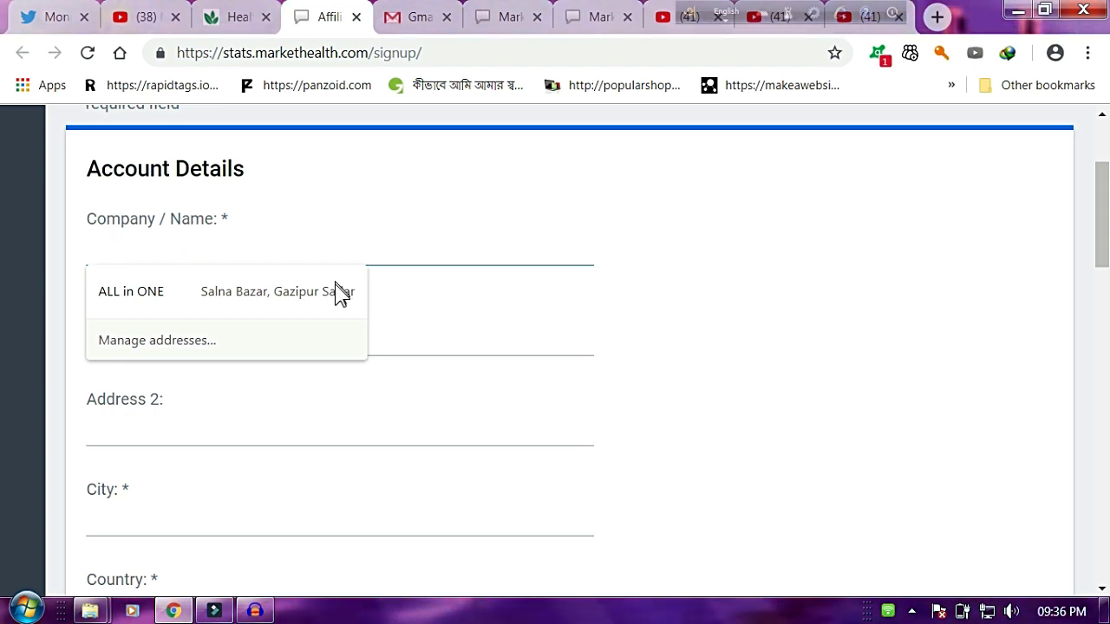
{"action": "left_click", "coordinate": [338, 208]}
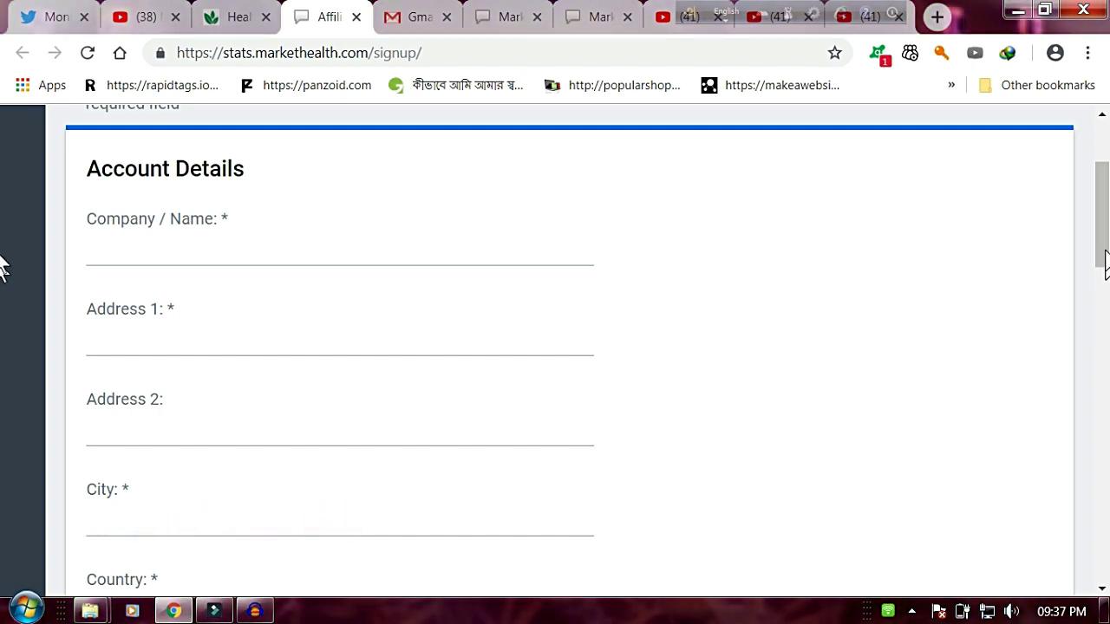
Set the Country under Account Details to Bangladesh.
{"action": "left_click_drag", "start_coordinate": [1103, 238], "coordinate": [1105, 312]}
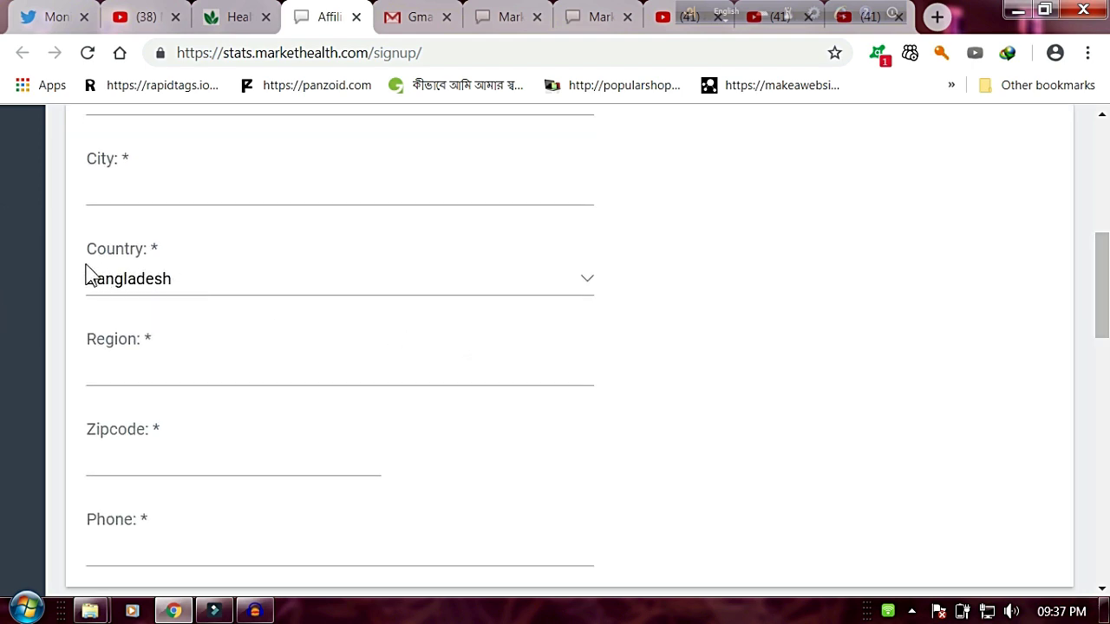
{"action": "left_click", "coordinate": [589, 286]}
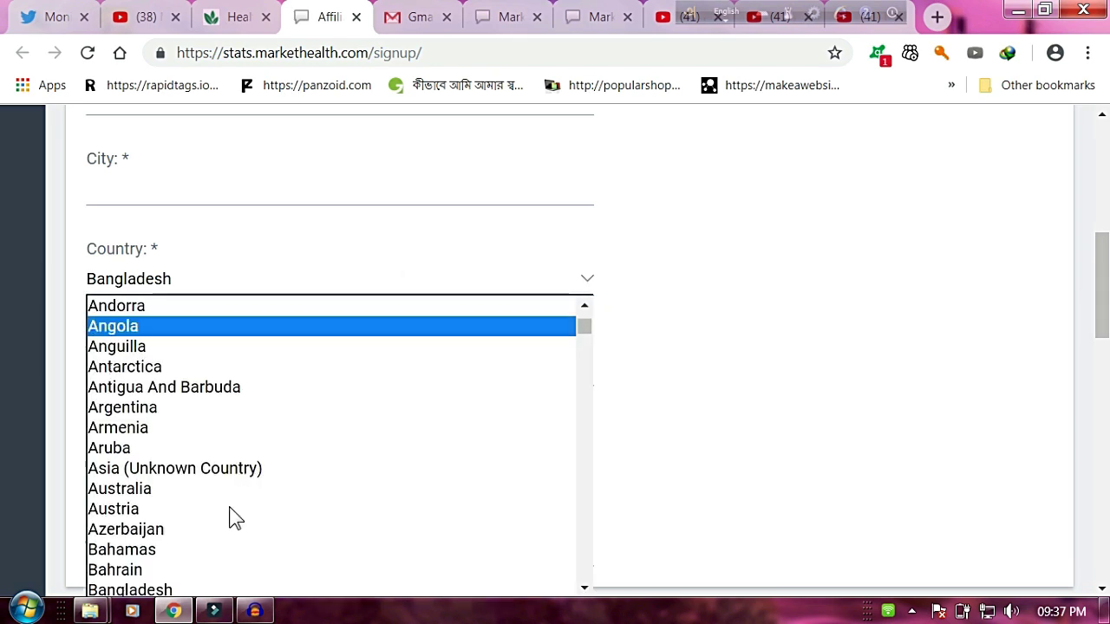
{"action": "left_click", "coordinate": [149, 592]}
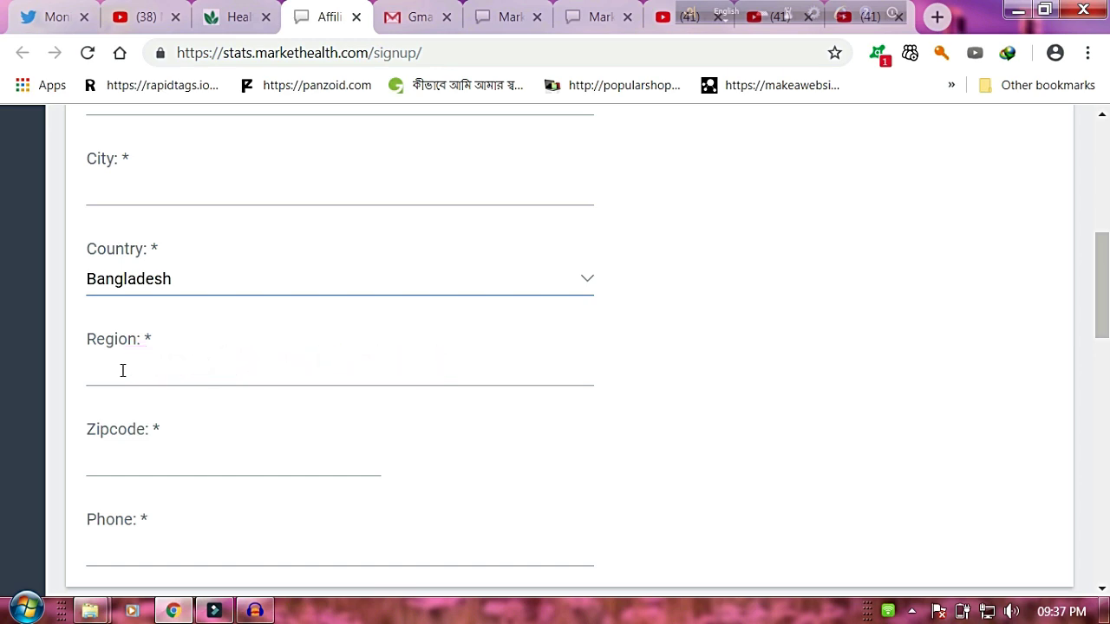
Go through the Zipcode, Phone, e-mail, password, confirm password and SSN/Tax ID fields of the sign-up form without filling them in.
{"action": "left_click", "coordinate": [107, 461]}
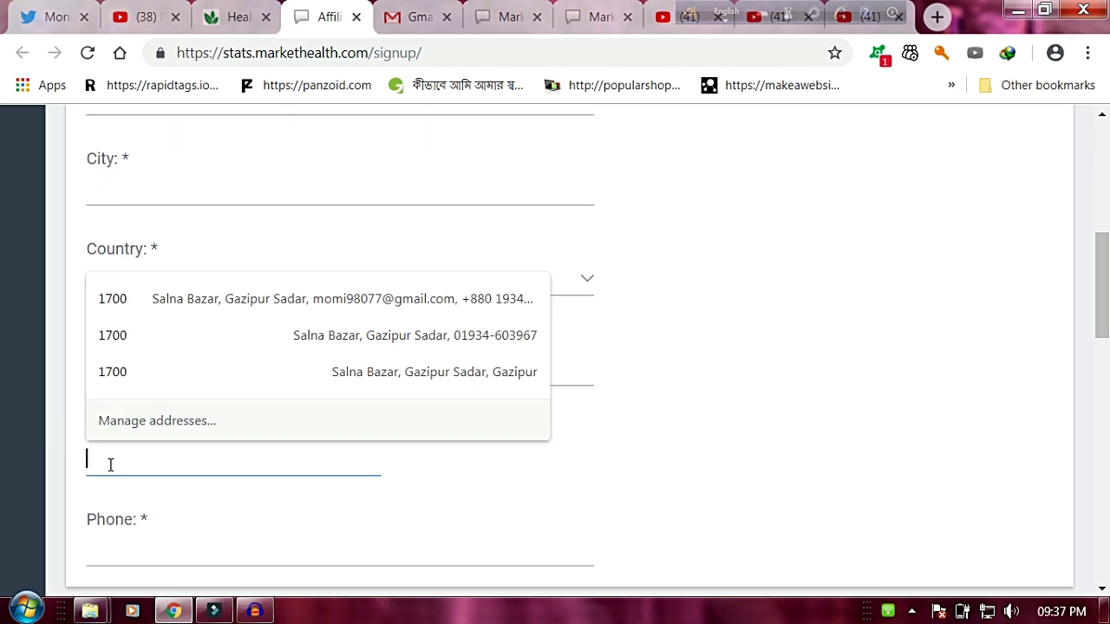
{"action": "left_click", "coordinate": [95, 548]}
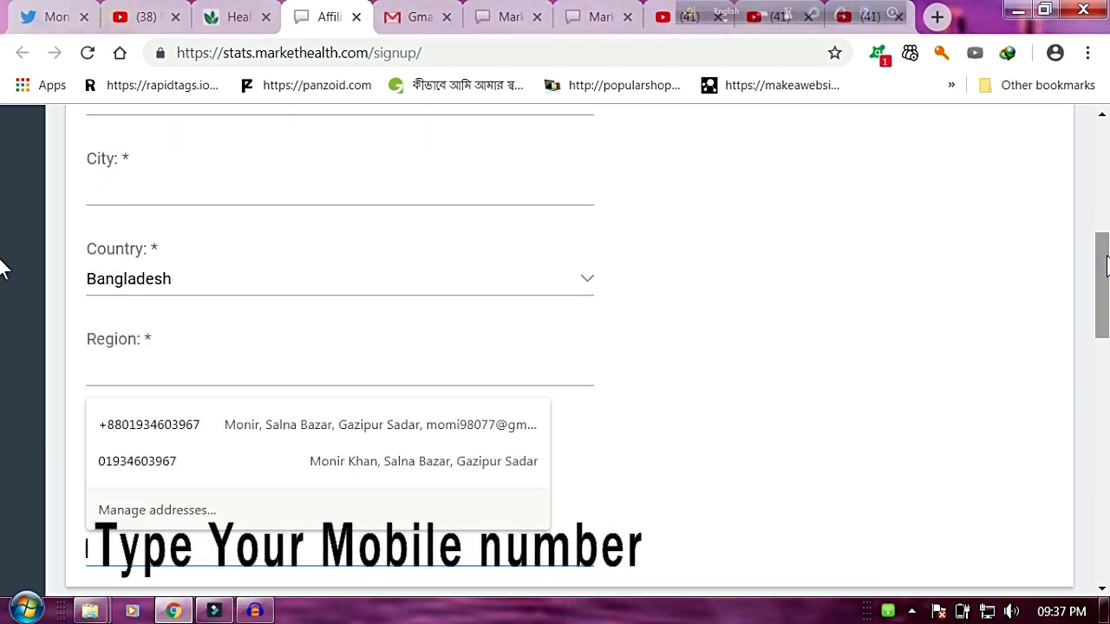
{"action": "left_click_drag", "start_coordinate": [1105, 260], "coordinate": [1097, 368]}
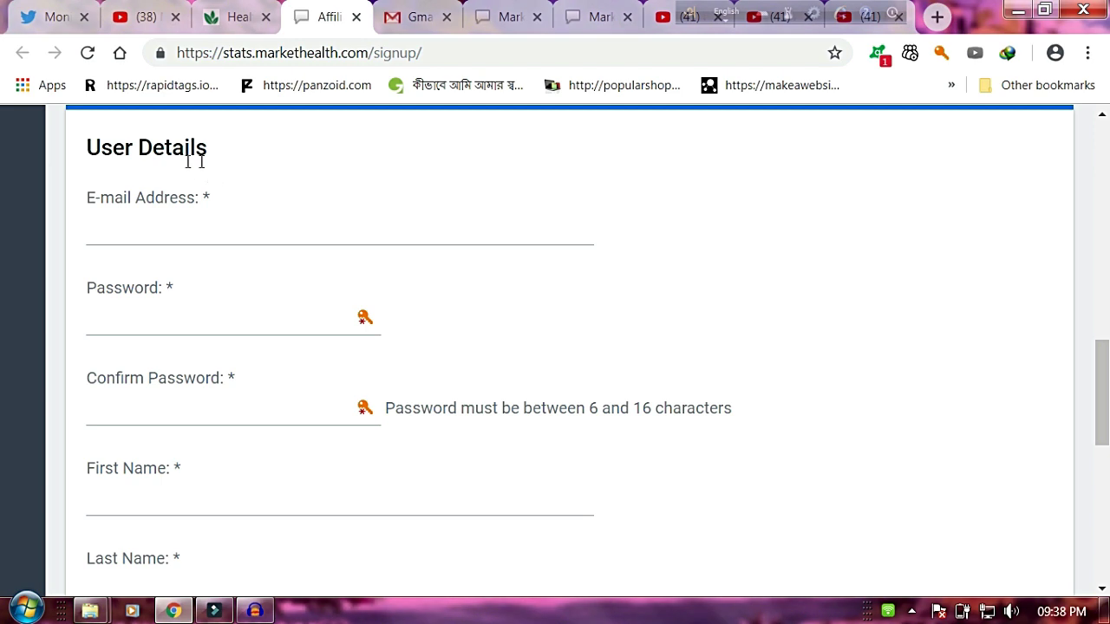
{"action": "left_click", "coordinate": [114, 233]}
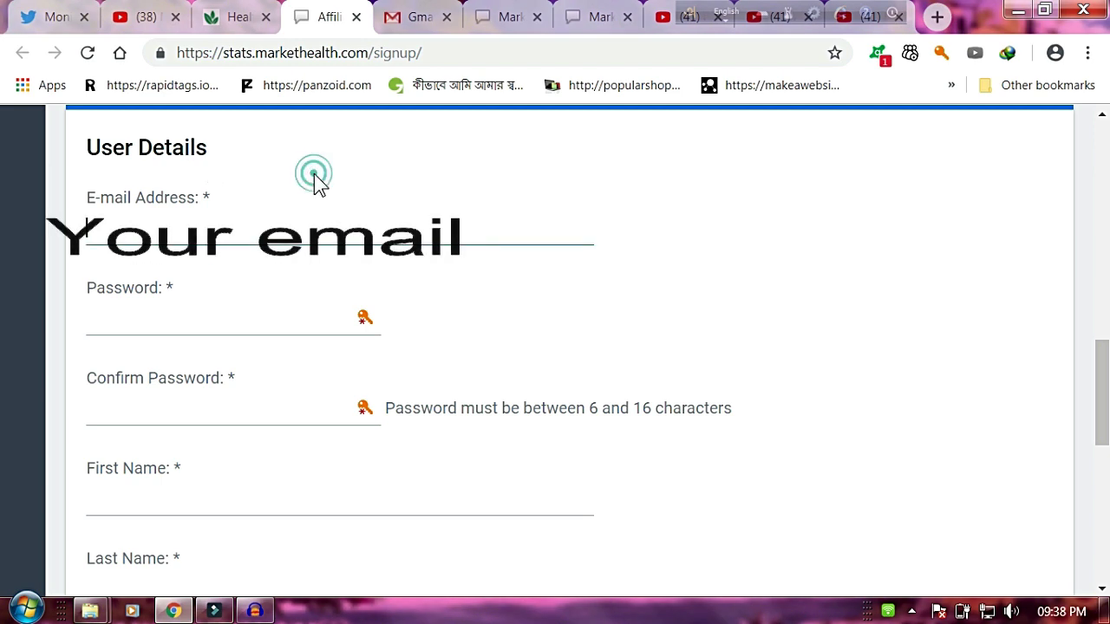
{"action": "left_click", "coordinate": [108, 322]}
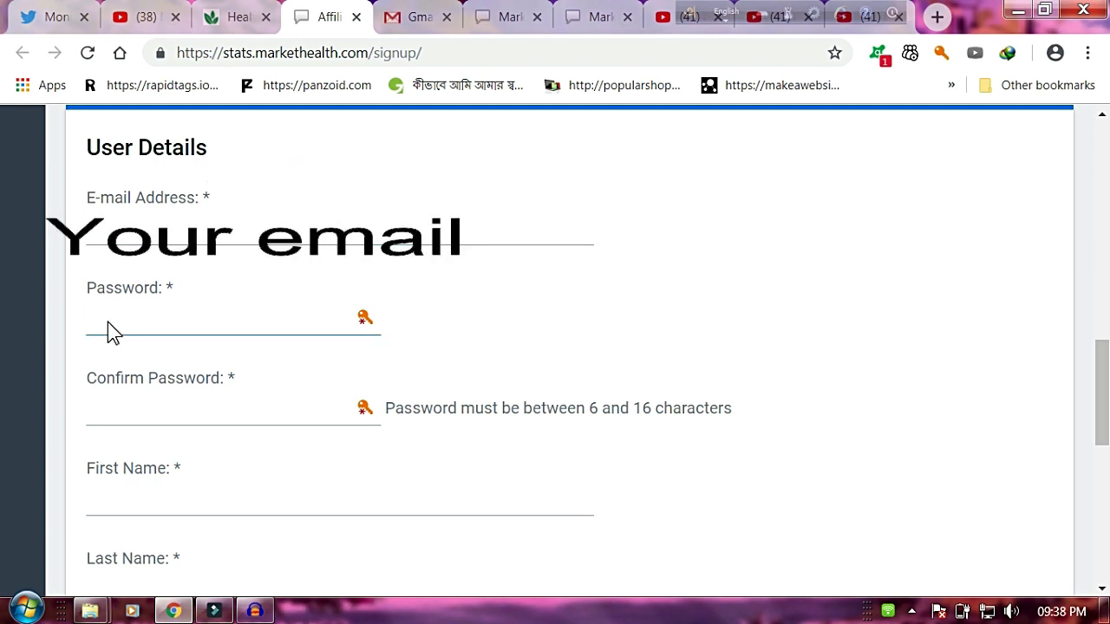
{"action": "left_click", "coordinate": [110, 402]}
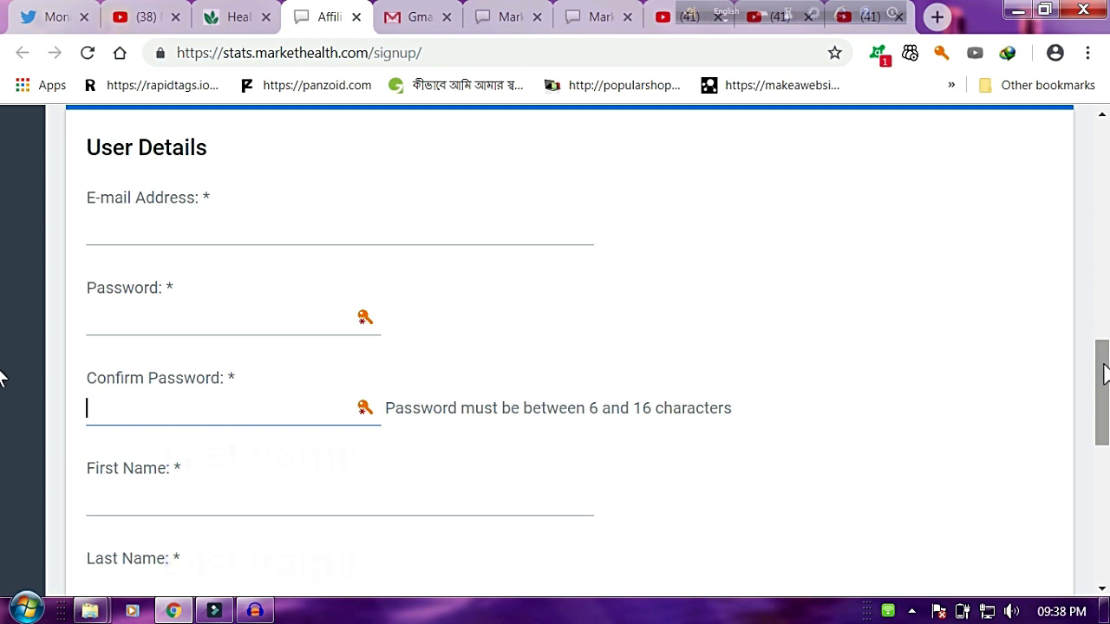
{"action": "scroll", "coordinate": [2, 424], "scroll_direction": "down", "scroll_amount": 5}
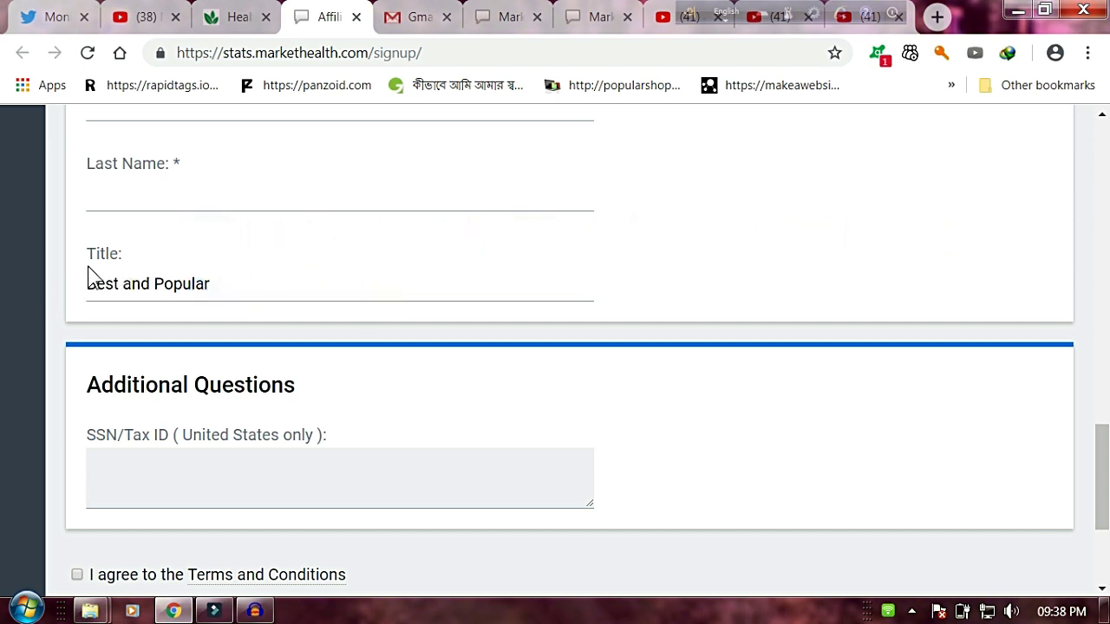
{"action": "left_click", "coordinate": [138, 485]}
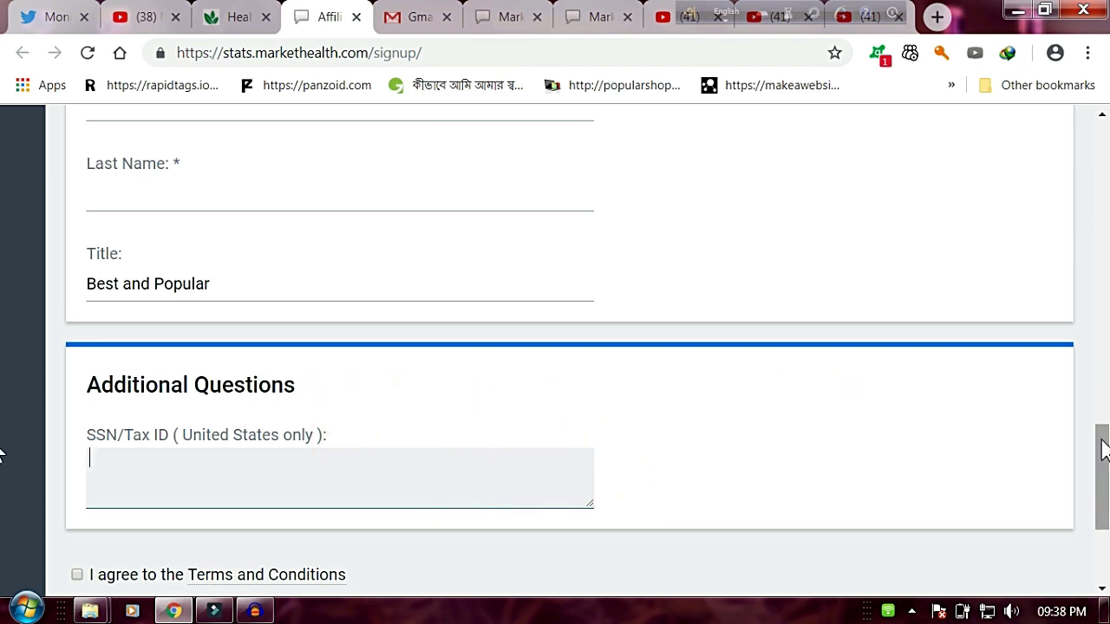
Accept the Terms and Conditions and the consent to information use and sharing on the sign-up form.
{"action": "left_click_drag", "start_coordinate": [1104, 450], "coordinate": [1104, 500]}
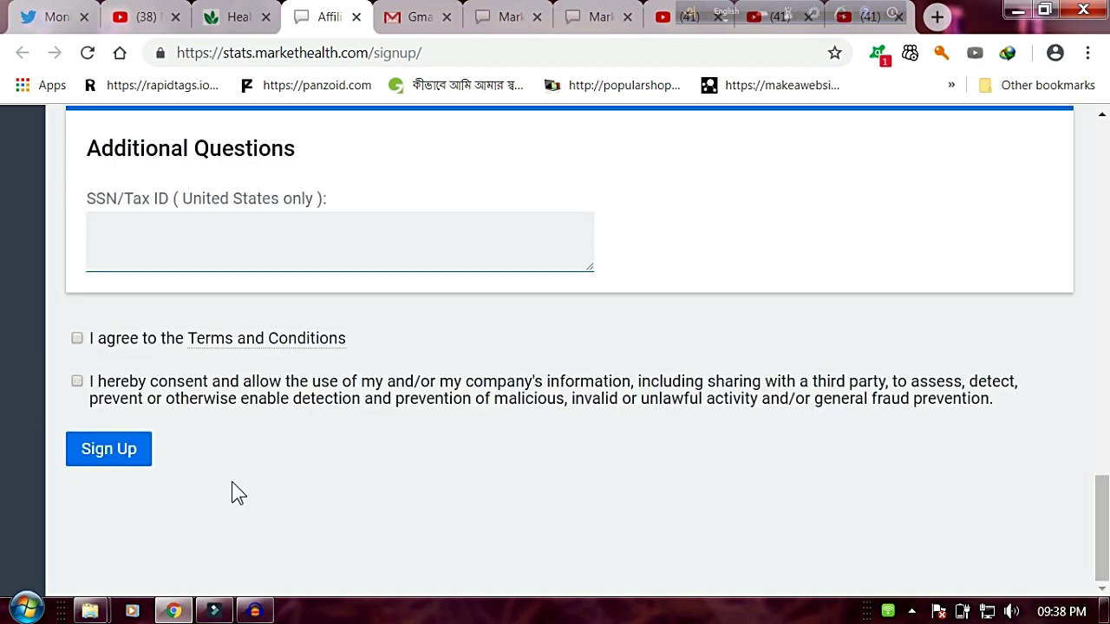
{"action": "left_click", "coordinate": [76, 338]}
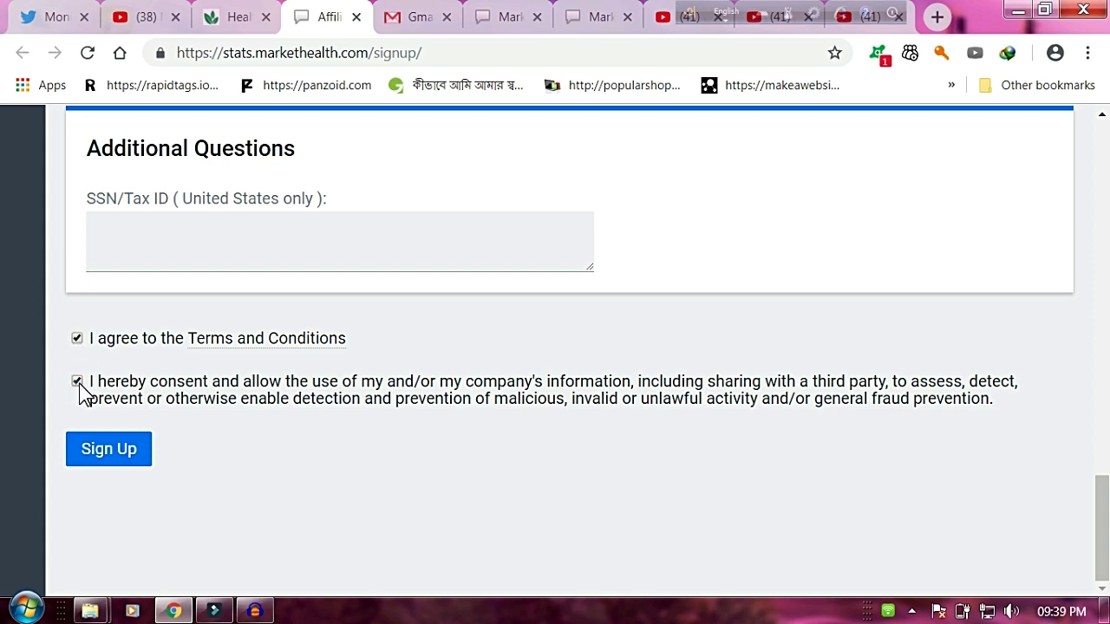
{"action": "left_click", "coordinate": [117, 468]}
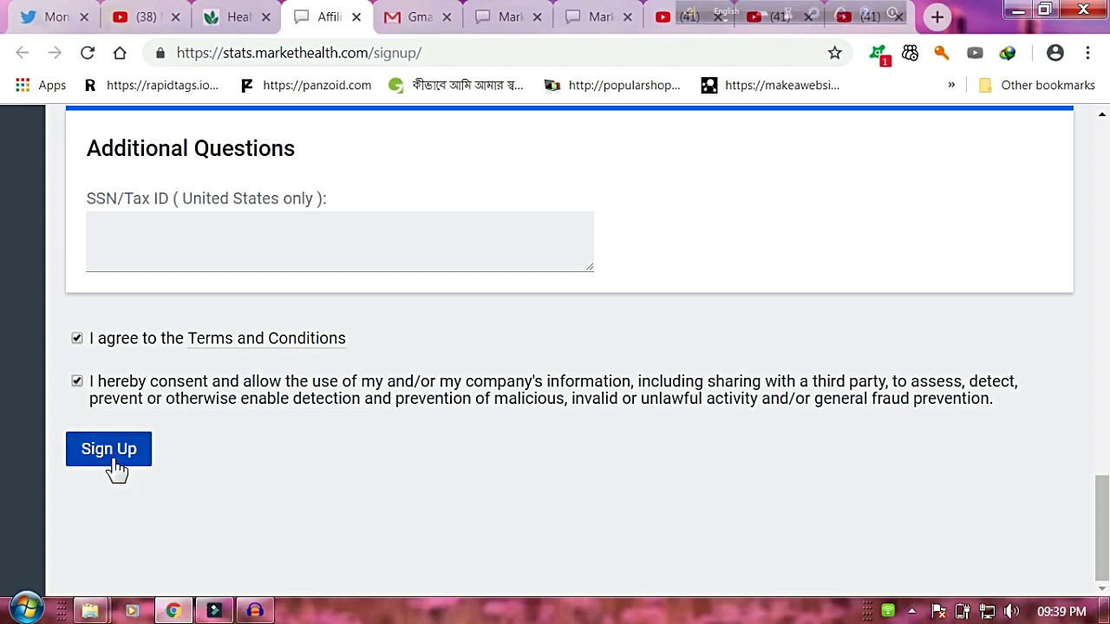
View the MarketHealth account activation e-mail in Gmail and switch to the publisher Offers page.
{"action": "left_click", "coordinate": [413, 21]}
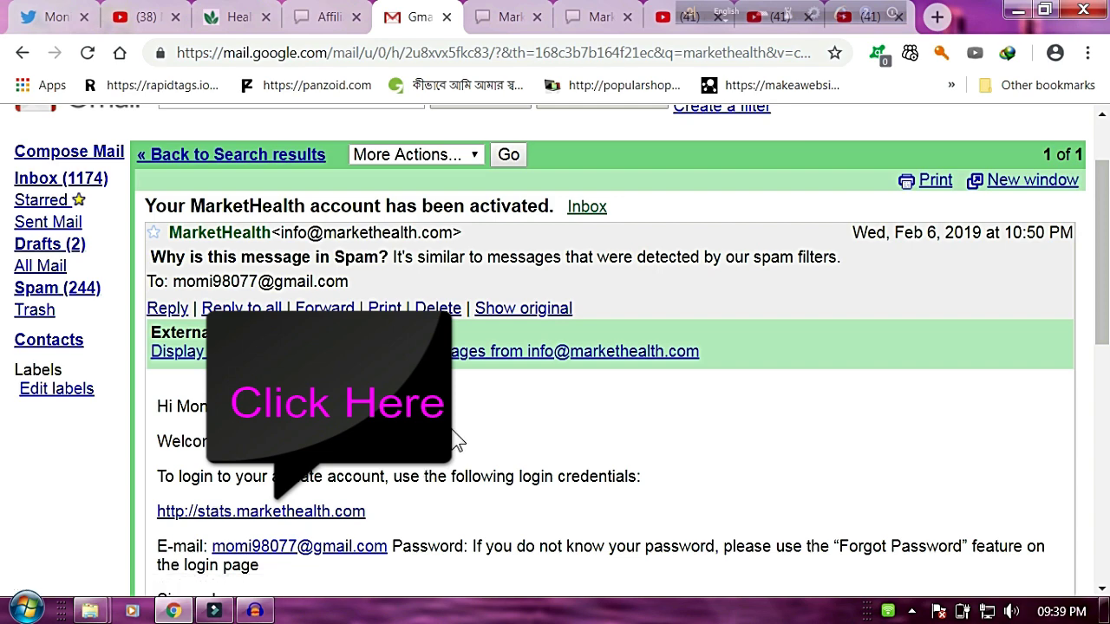
{"action": "left_click", "coordinate": [503, 18]}
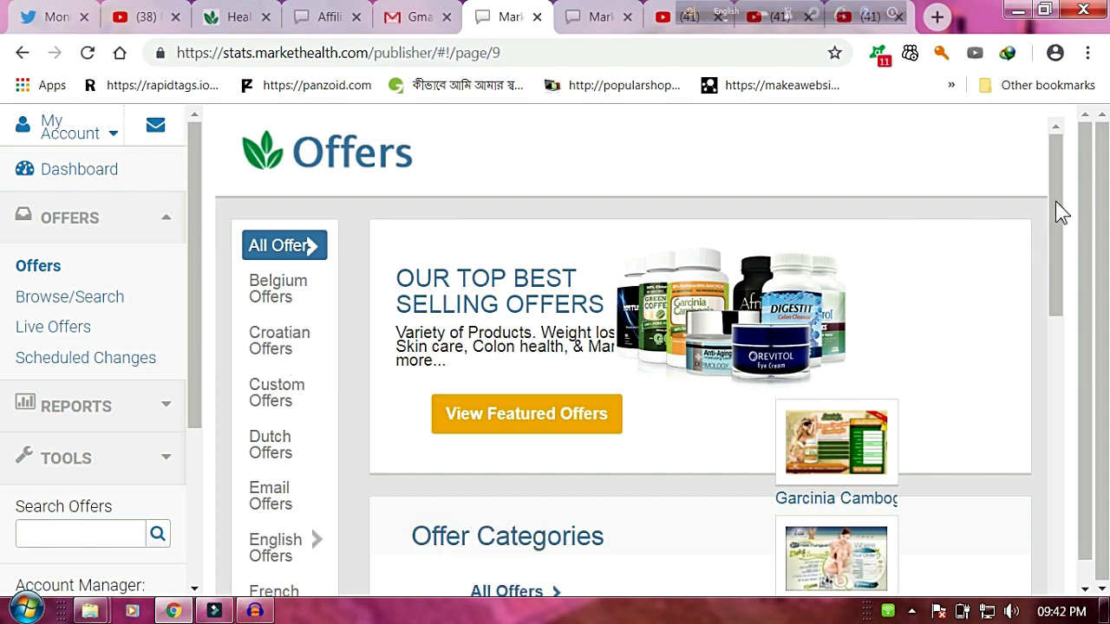
List the Skin Care offers within the Worldwide Offers of the English Offers group.
{"action": "left_click_drag", "start_coordinate": [1056, 199], "coordinate": [1057, 319]}
{"action": "mouse_move", "coordinate": [276, 340]}
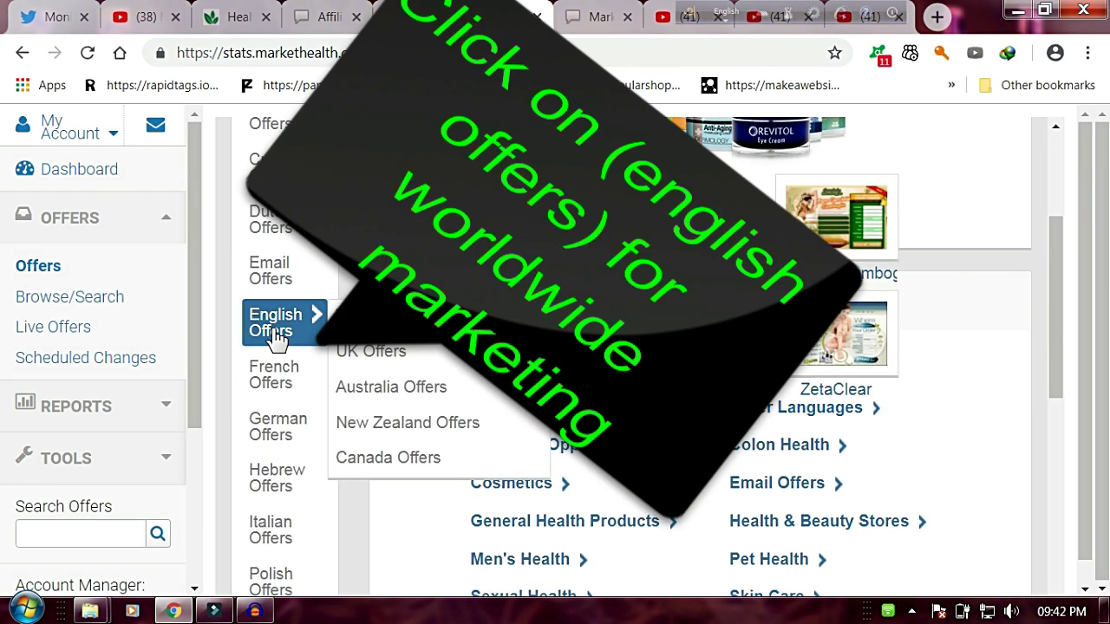
{"action": "mouse_move", "coordinate": [373, 317]}
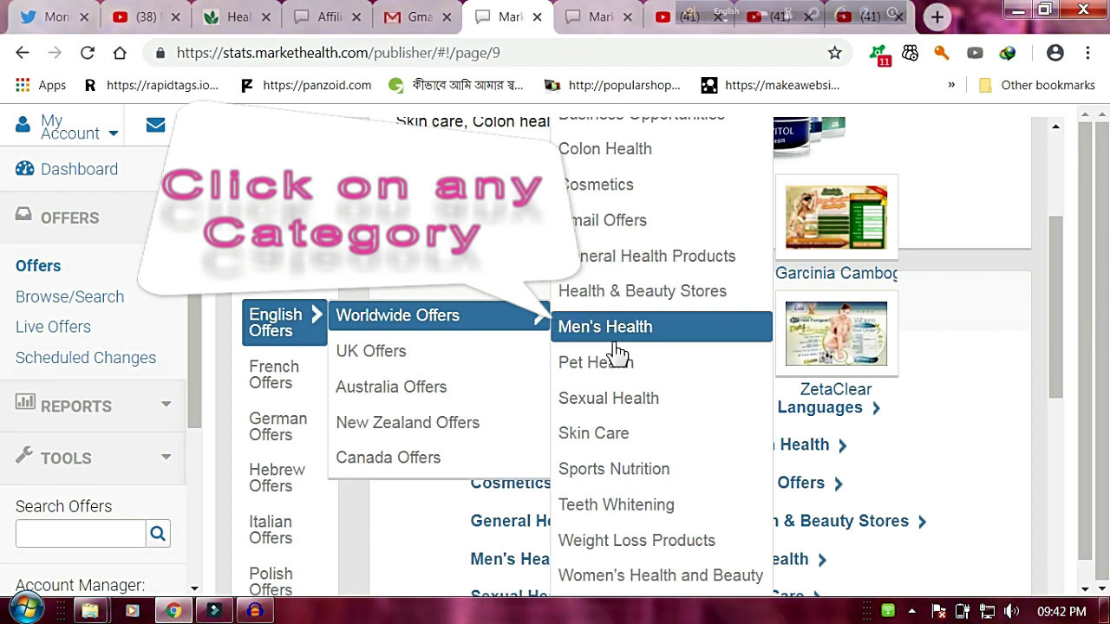
{"action": "left_click", "coordinate": [600, 437]}
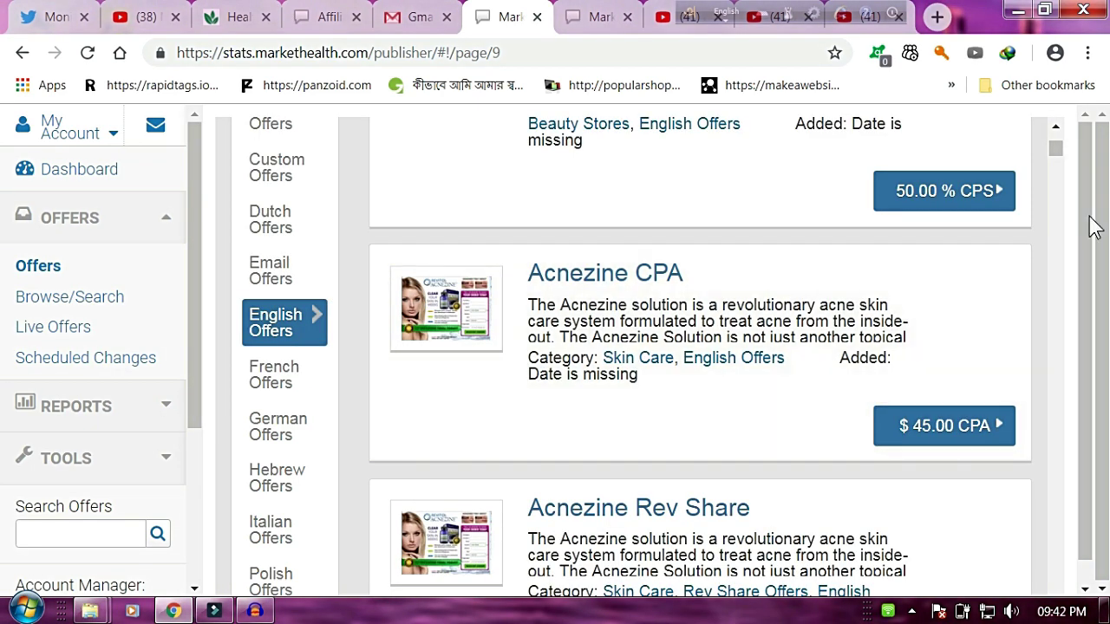
Open the Revitol offer paying 50.00 % CPS in a new browser tab and switch to it.
{"action": "left_click_drag", "start_coordinate": [1055, 149], "coordinate": [1056, 134]}
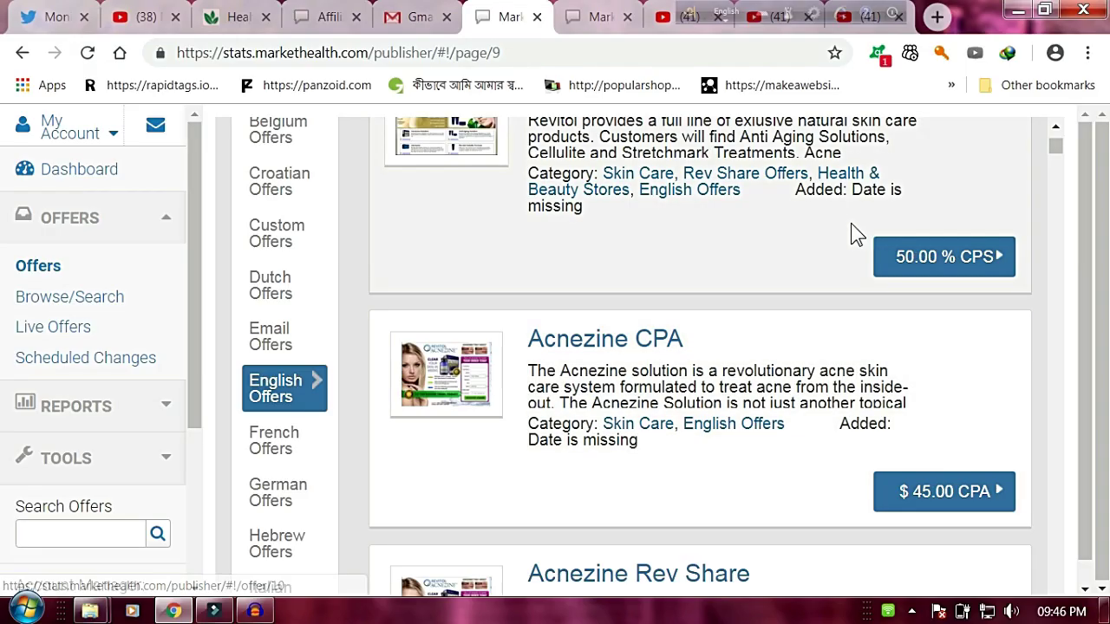
{"action": "right_click", "coordinate": [941, 262]}
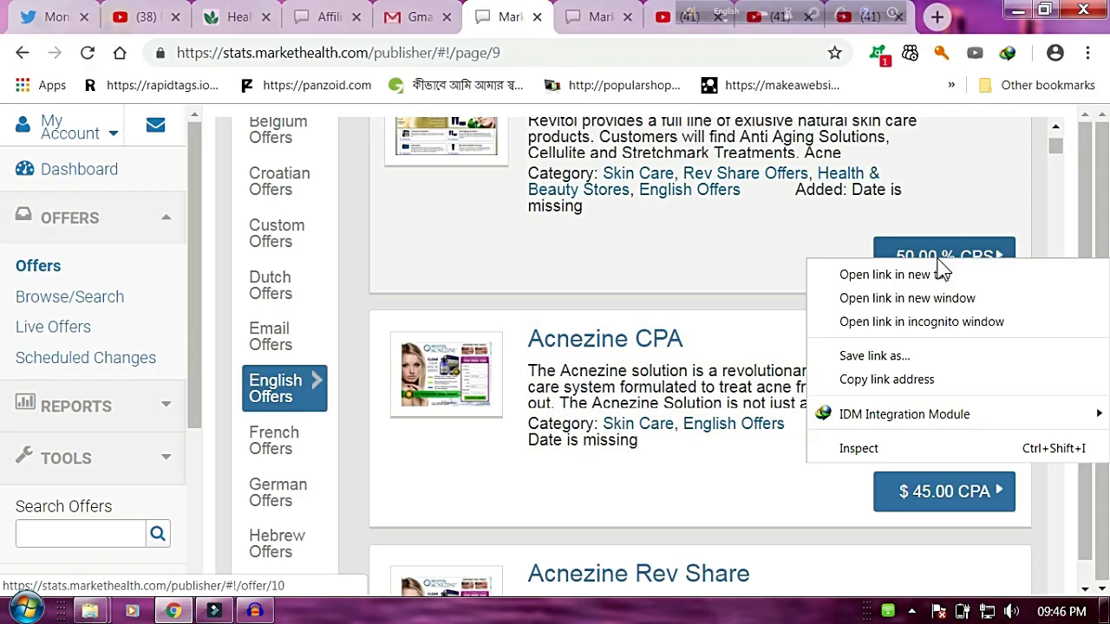
{"action": "left_click", "coordinate": [889, 276]}
{"action": "left_click", "coordinate": [533, 26]}
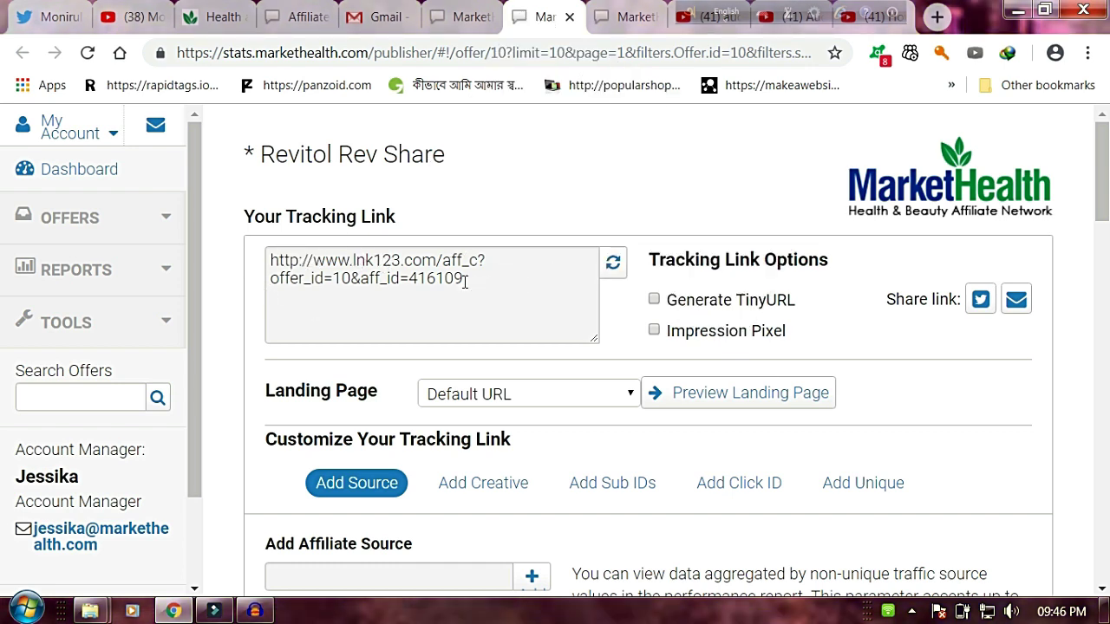
Highlight the affiliate ID and the whole URL in the offer's tracking link, and clear the selection.
{"action": "left_click_drag", "start_coordinate": [465, 282], "coordinate": [411, 278]}
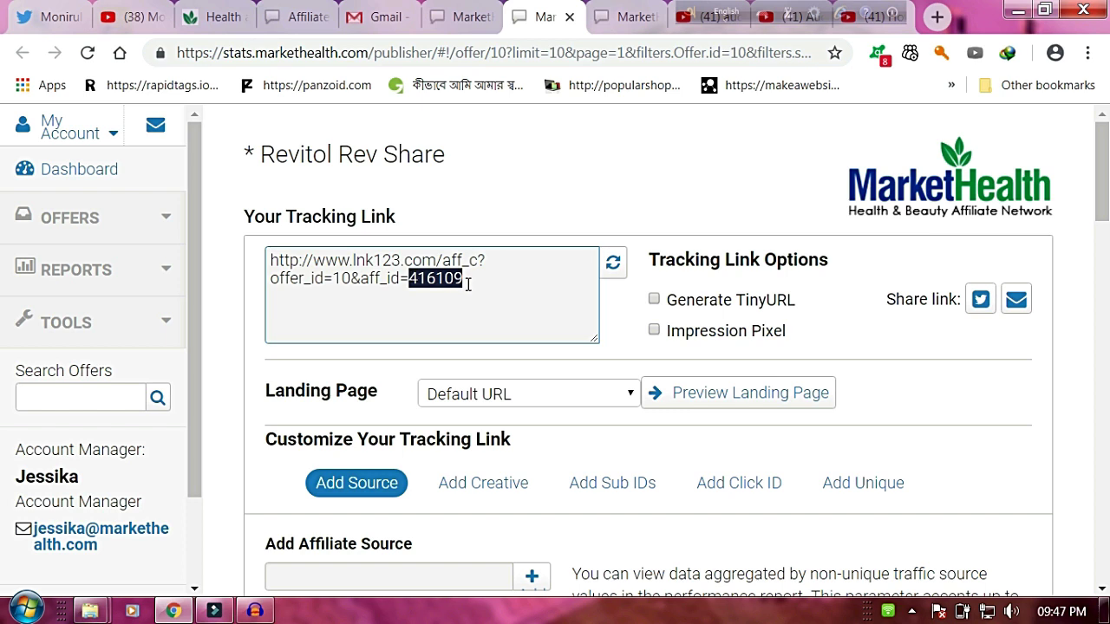
{"action": "left_click_drag", "start_coordinate": [467, 282], "coordinate": [271, 258]}
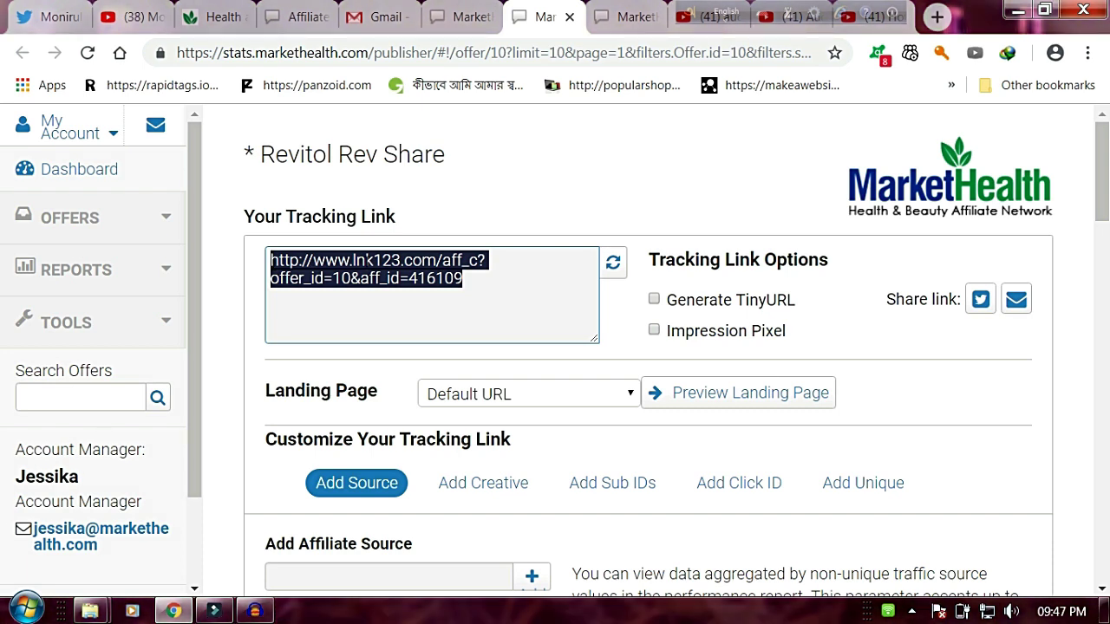
{"action": "left_click", "coordinate": [495, 291]}
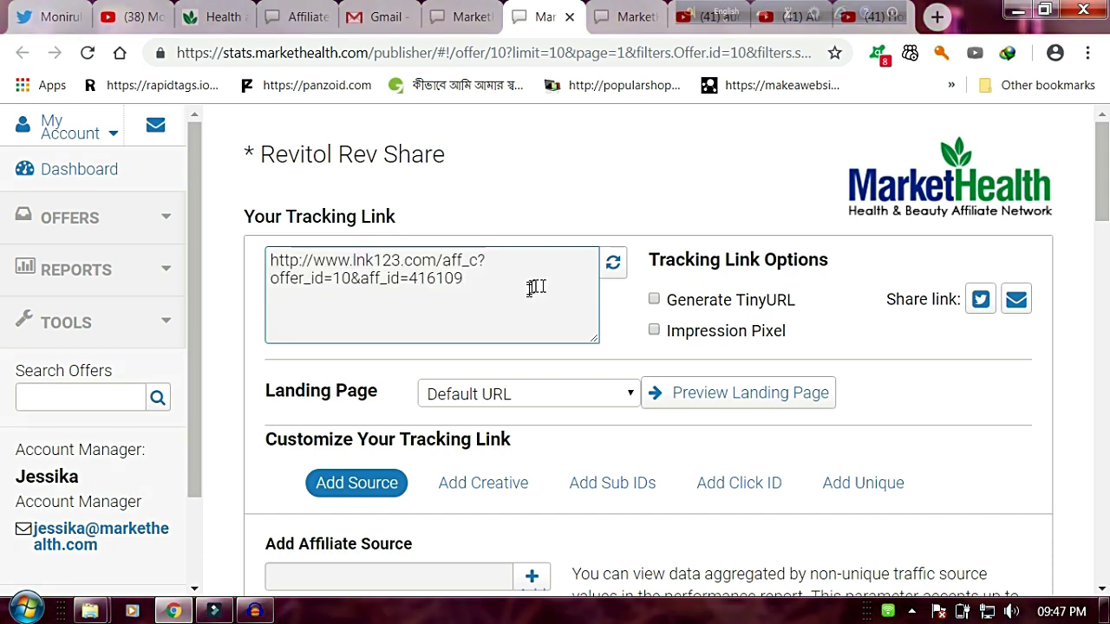
Generate the TinyURL version and the impression pixel code for the tracking link, switching each option back off.
{"action": "left_click", "coordinate": [655, 300]}
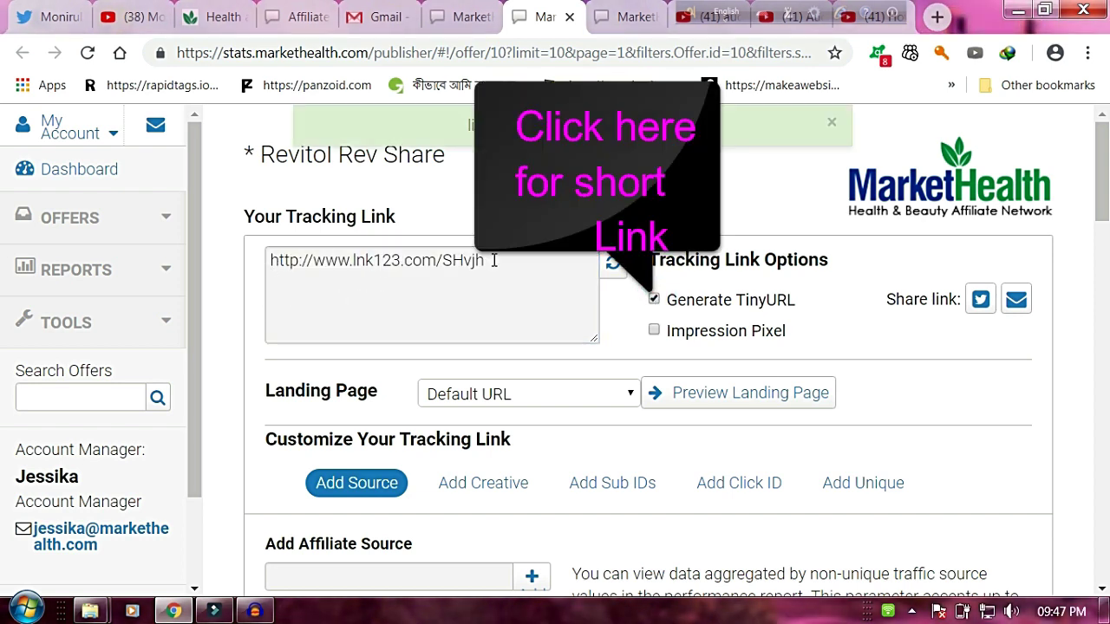
{"action": "left_click", "coordinate": [653, 300]}
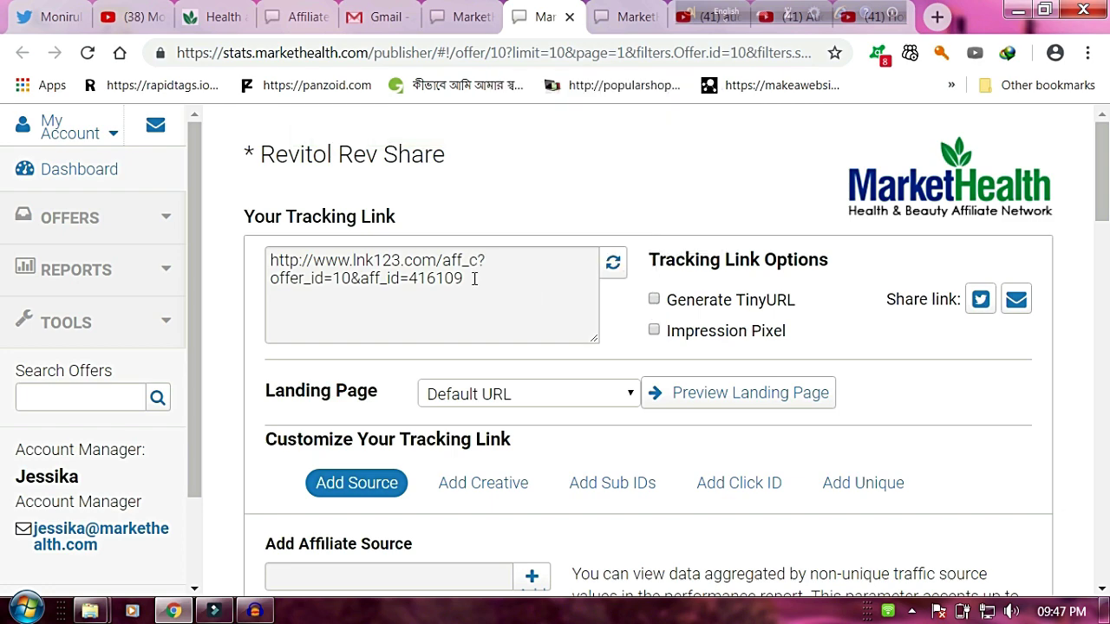
{"action": "left_click", "coordinate": [655, 332]}
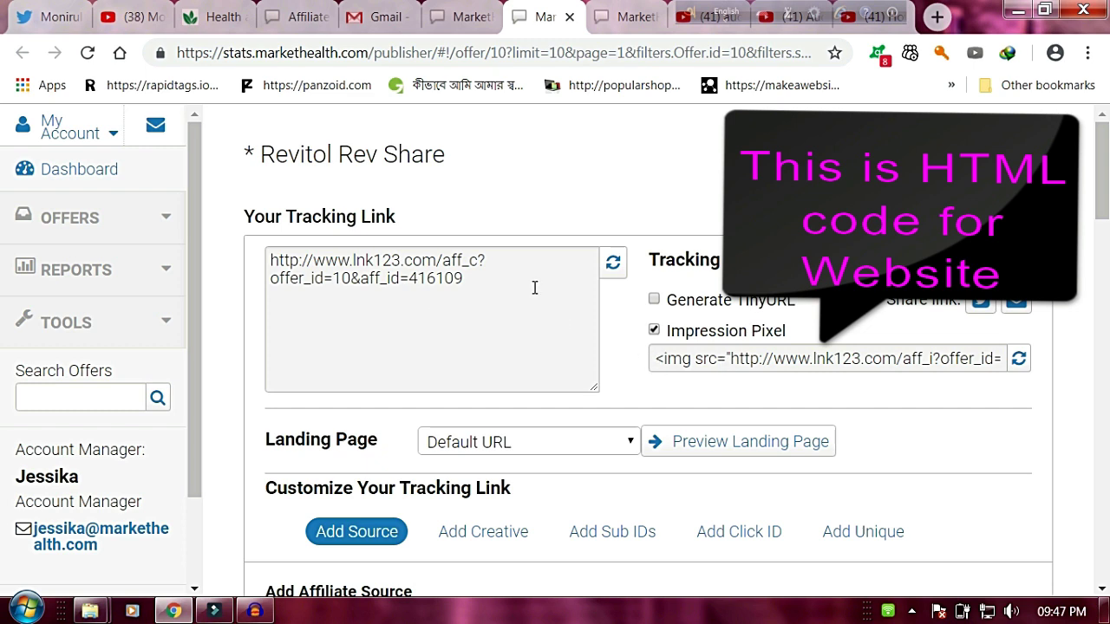
{"action": "left_click", "coordinate": [655, 331]}
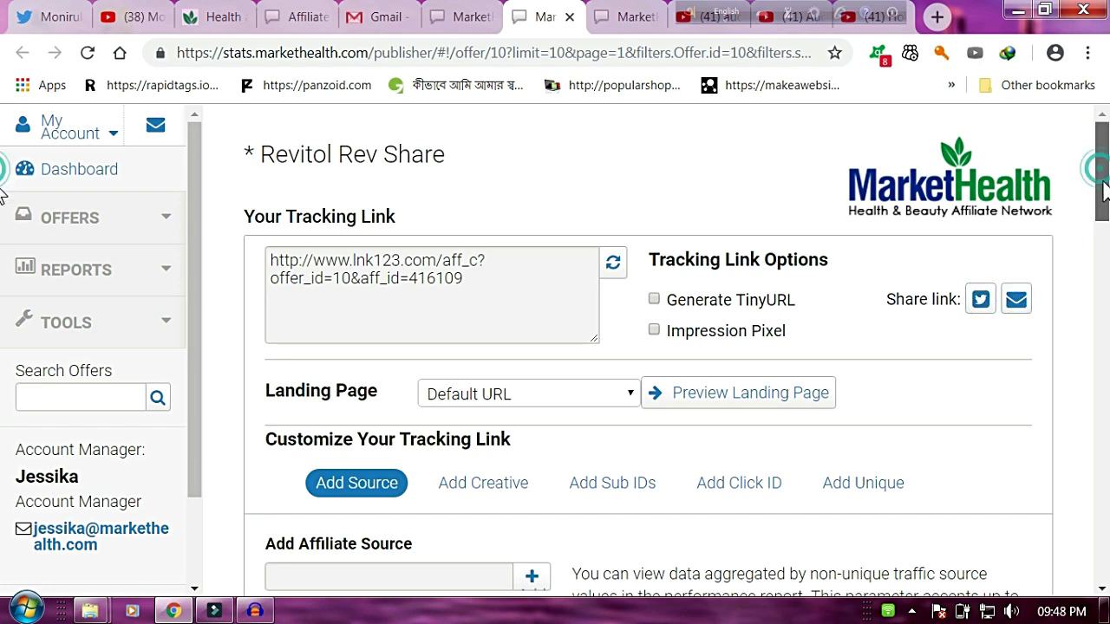
Get the placement code for the 430x600 static banner in the Creatives list and look through its HTML.
{"action": "left_click_drag", "start_coordinate": [1103, 190], "coordinate": [1087, 445]}
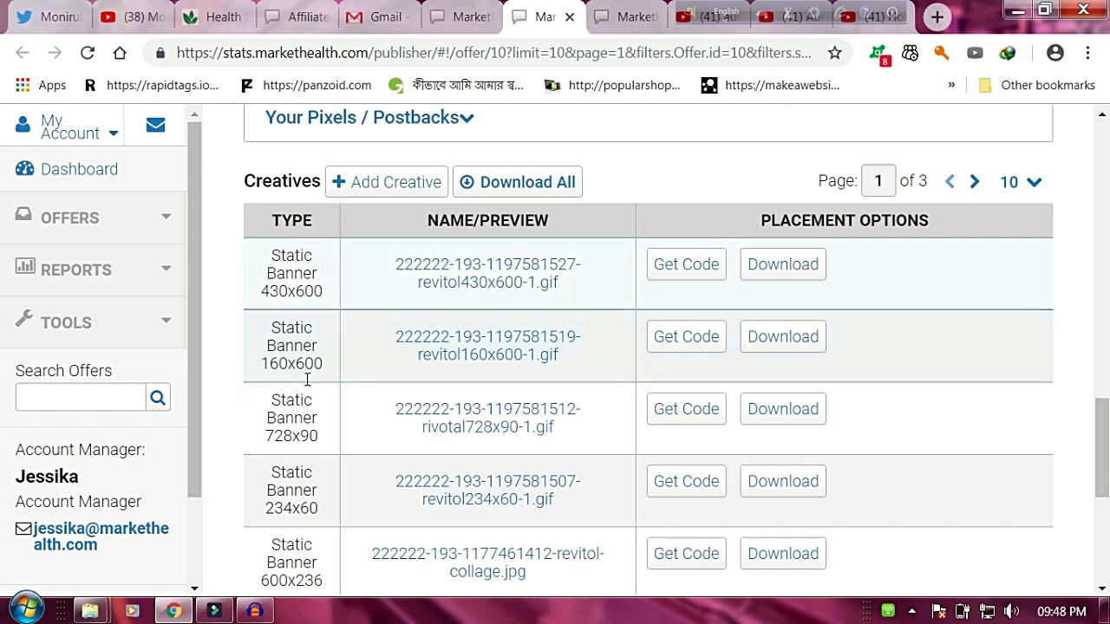
{"action": "mouse_move", "coordinate": [1101, 437]}
{"action": "left_mouse_down"}
{"action": "mouse_move", "coordinate": [1102, 523]}
{"action": "mouse_move", "coordinate": [1101, 438]}
{"action": "mouse_move", "coordinate": [1101, 458]}
{"action": "left_mouse_up"}
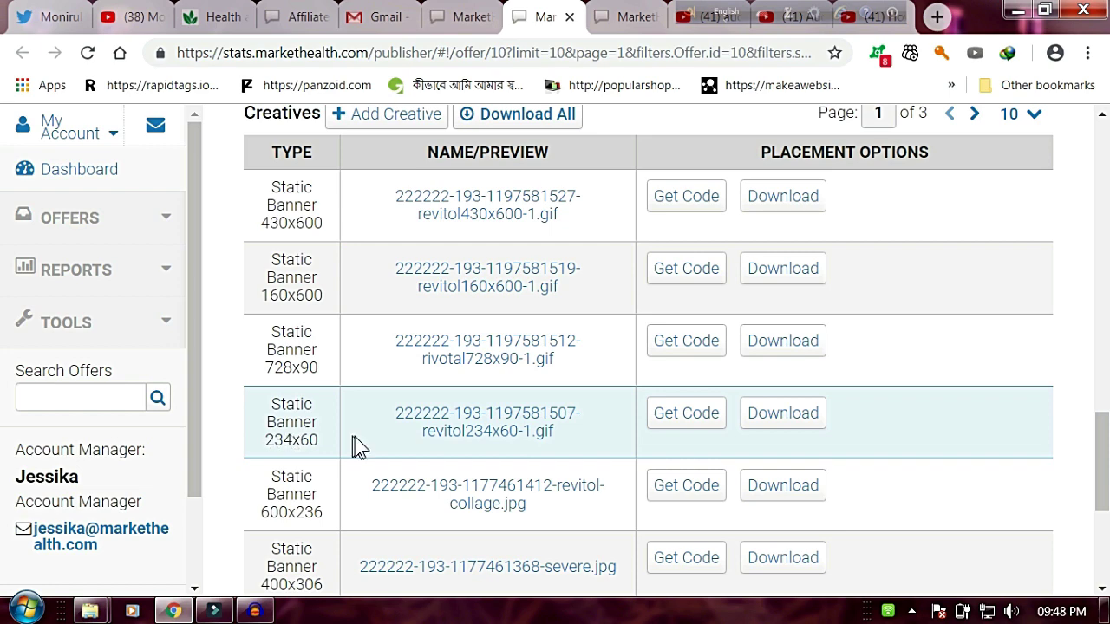
{"action": "left_click", "coordinate": [686, 199]}
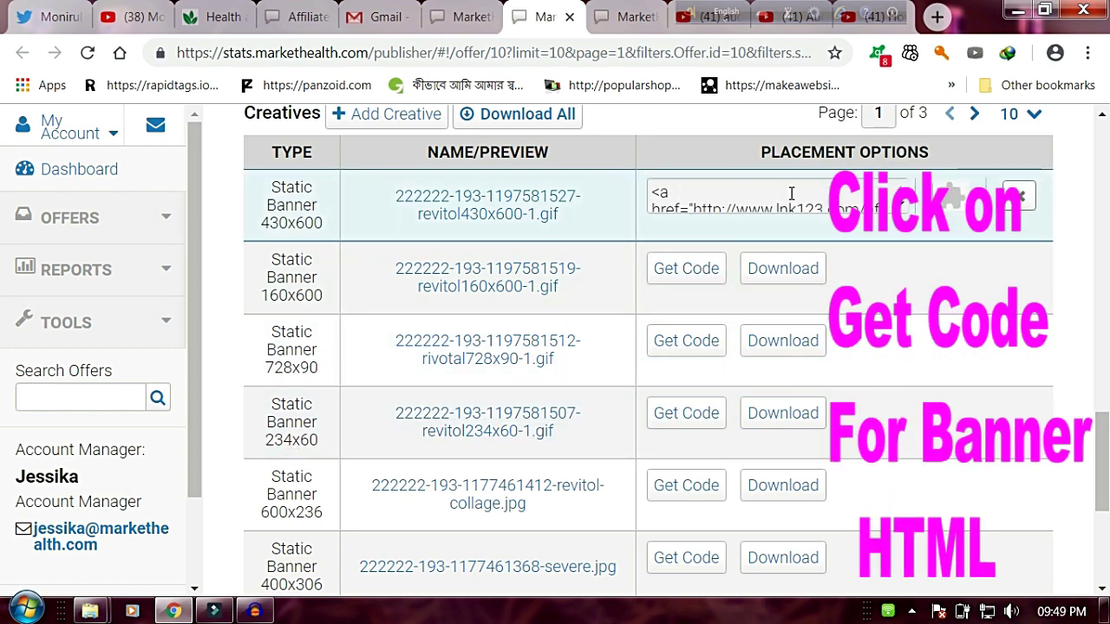
{"action": "scroll", "coordinate": [902, 206], "scroll_direction": "down", "scroll_amount": 5}
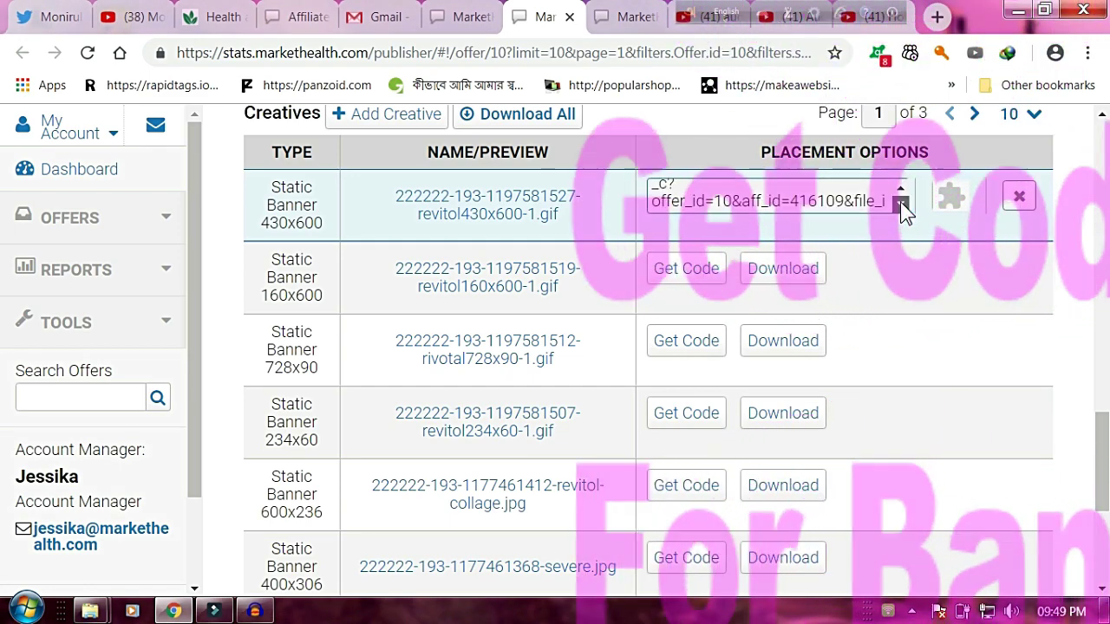
{"action": "left_click", "coordinate": [900, 205]}
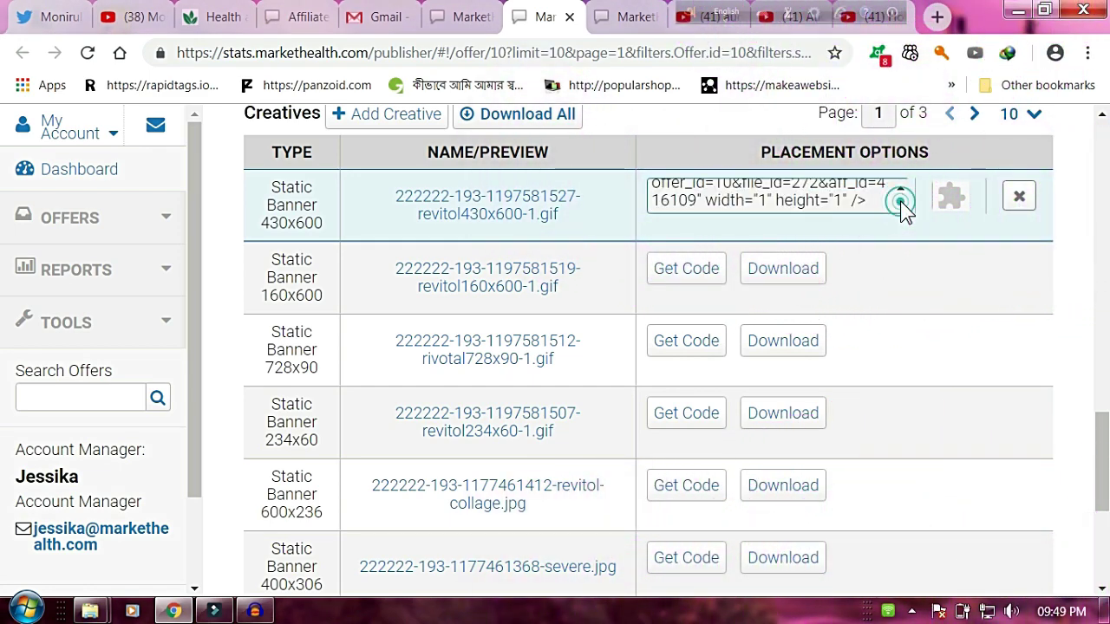
{"action": "left_click", "coordinate": [901, 187]}
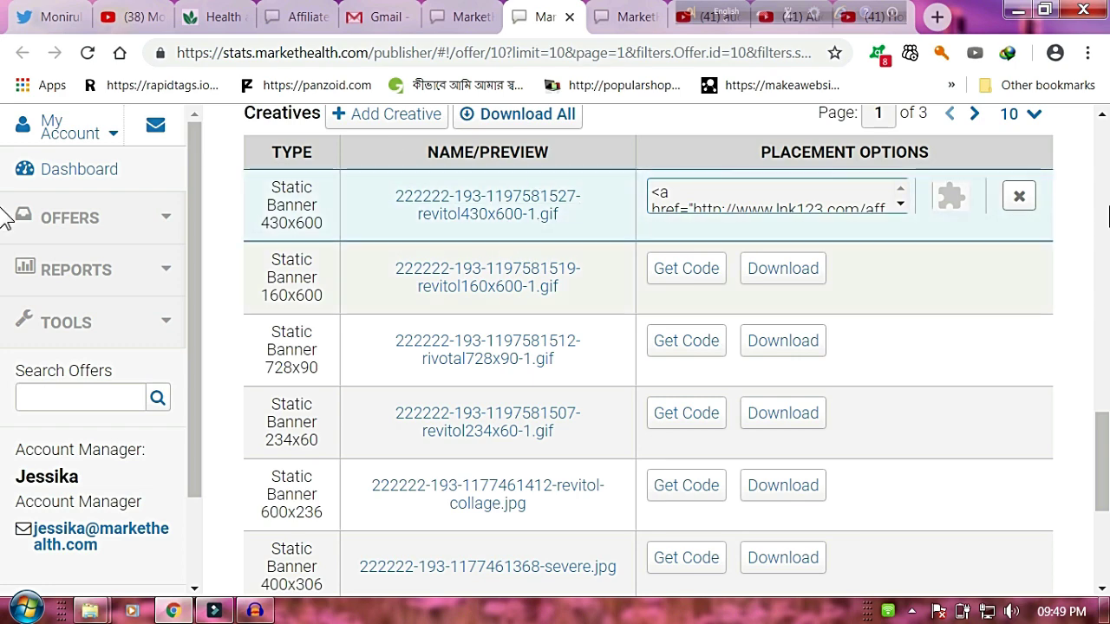
Copy the whole tracking link of the Revitol Rev Share offer.
{"action": "left_click_drag", "start_coordinate": [1106, 481], "coordinate": [1106, 157]}
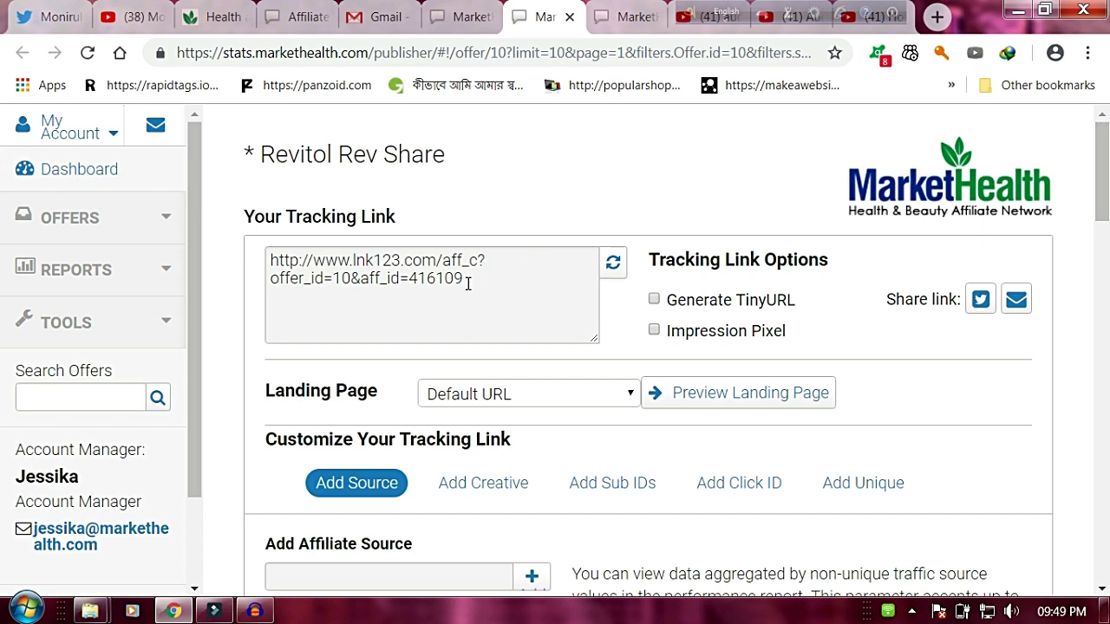
{"action": "left_click_drag", "start_coordinate": [468, 284], "coordinate": [269, 260]}
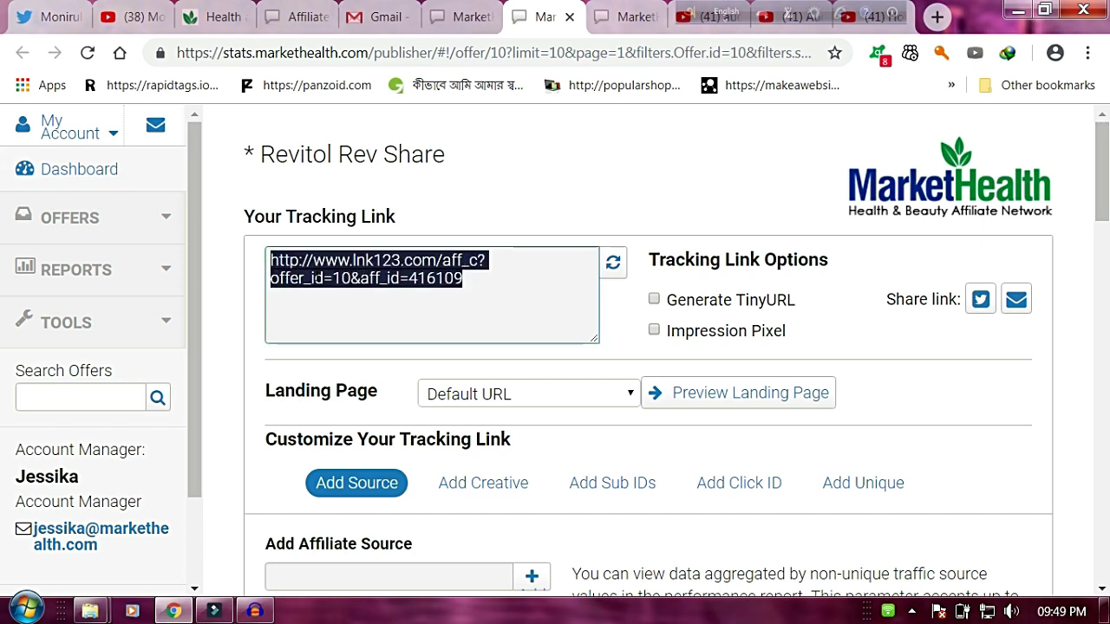
{"action": "right_click", "coordinate": [334, 279]}
{"action": "left_click", "coordinate": [364, 313]}
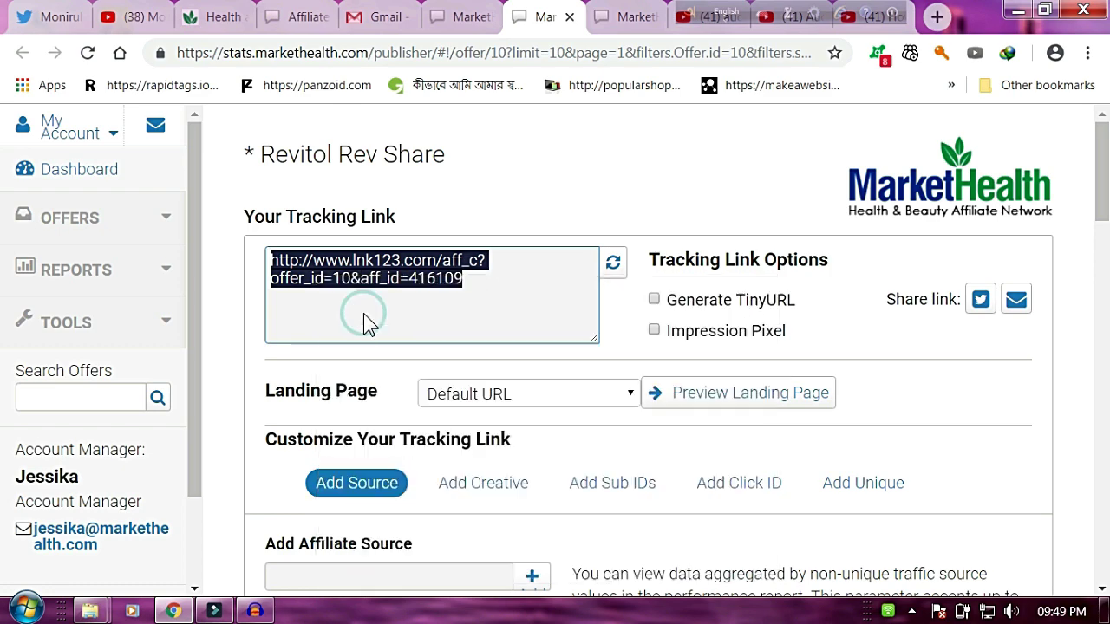
Load the copied tracking link in a new browser tab.
{"action": "left_click", "coordinate": [937, 16]}
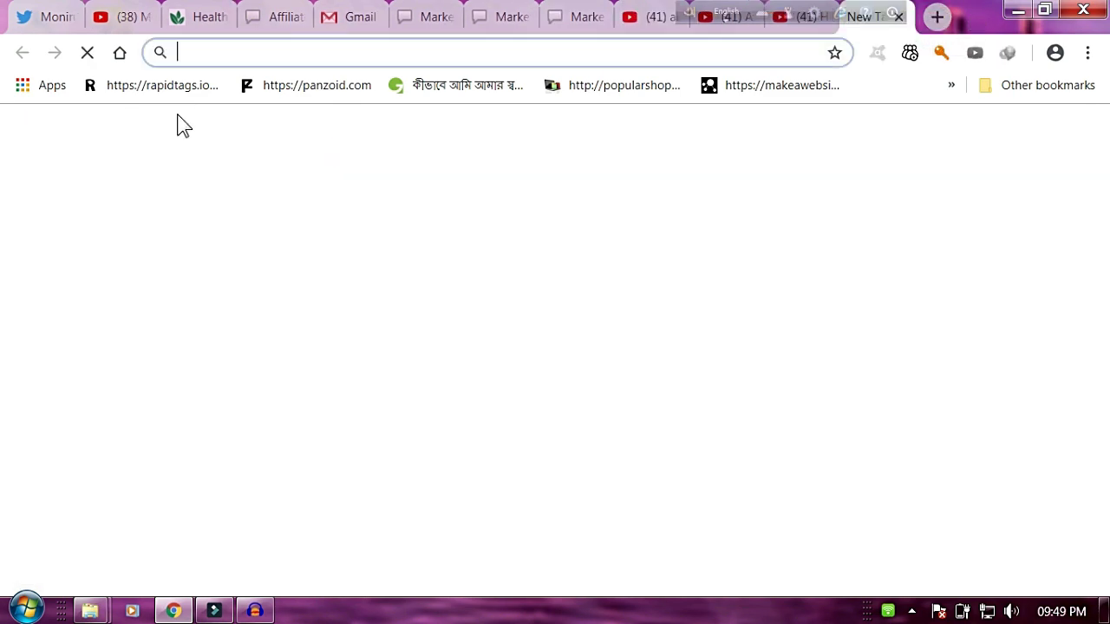
{"action": "right_click", "coordinate": [188, 54]}
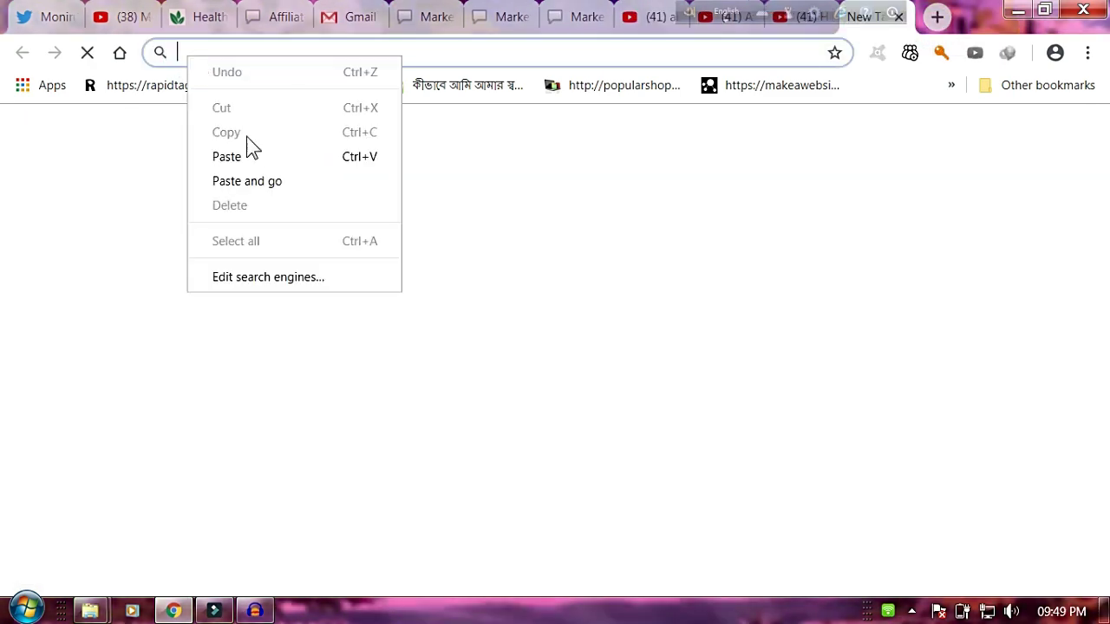
{"action": "left_click", "coordinate": [245, 150]}
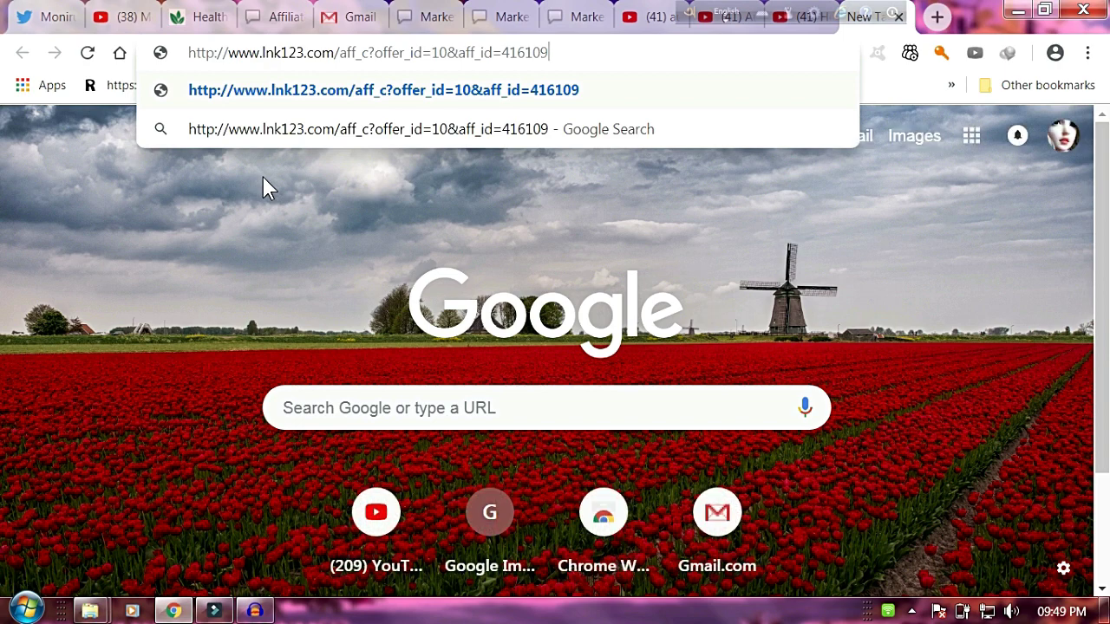
{"action": "key", "text": "Return"}
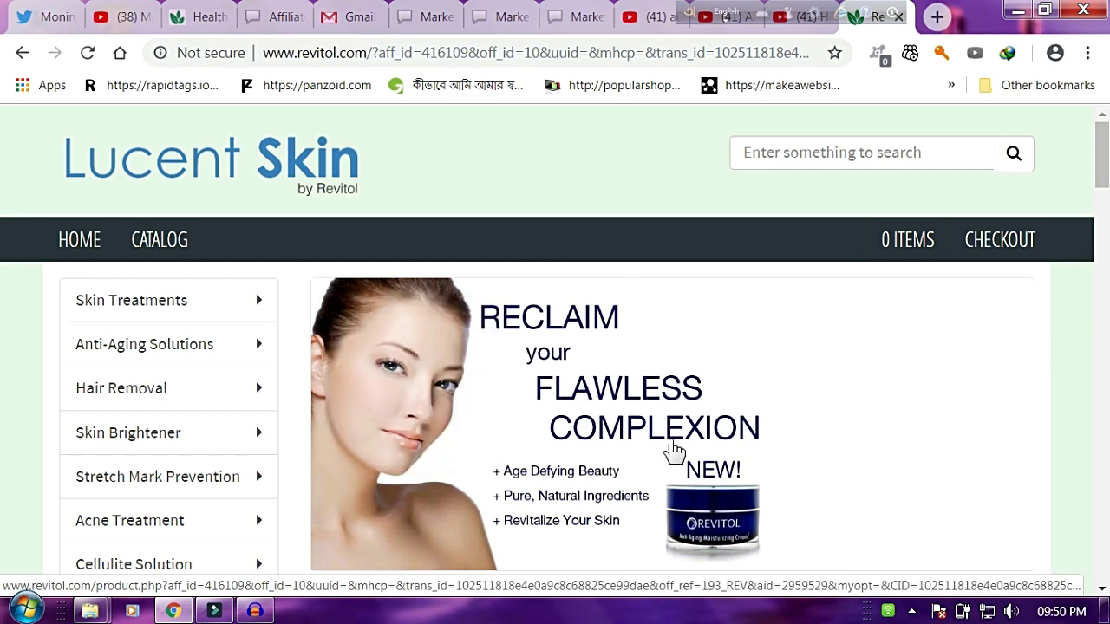
Look through the products on the Lucent Skin landing page and return to its beginning.
{"action": "left_click_drag", "start_coordinate": [1104, 147], "coordinate": [1105, 152]}
{"action": "left_click_drag", "start_coordinate": [1103, 208], "coordinate": [1100, 139]}
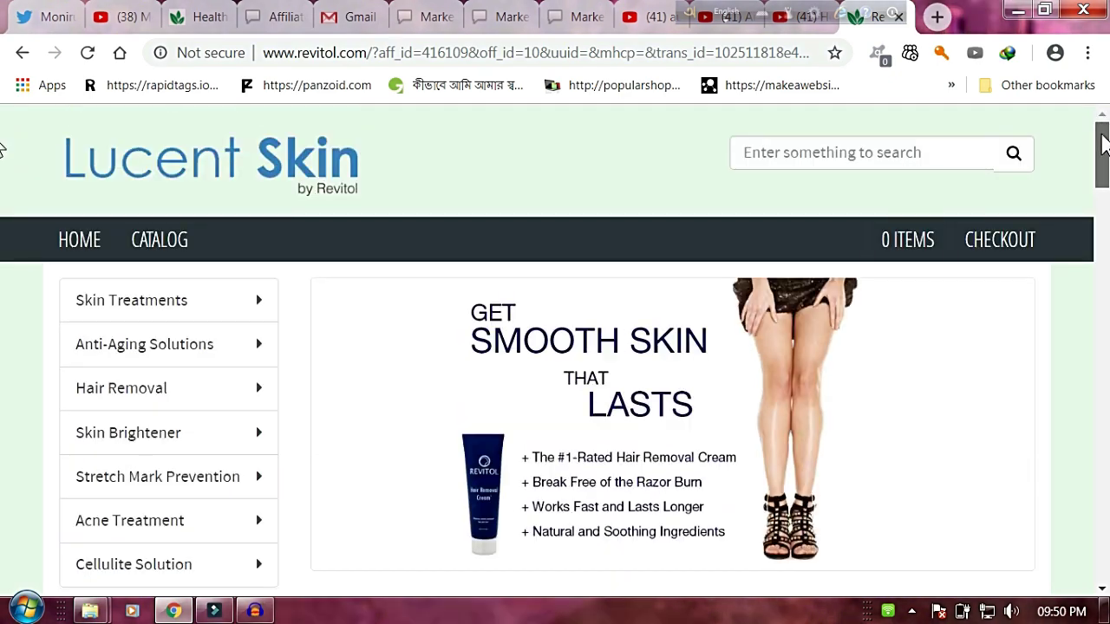
{"action": "scroll", "coordinate": [5, 290], "scroll_direction": "down", "scroll_amount": 10}
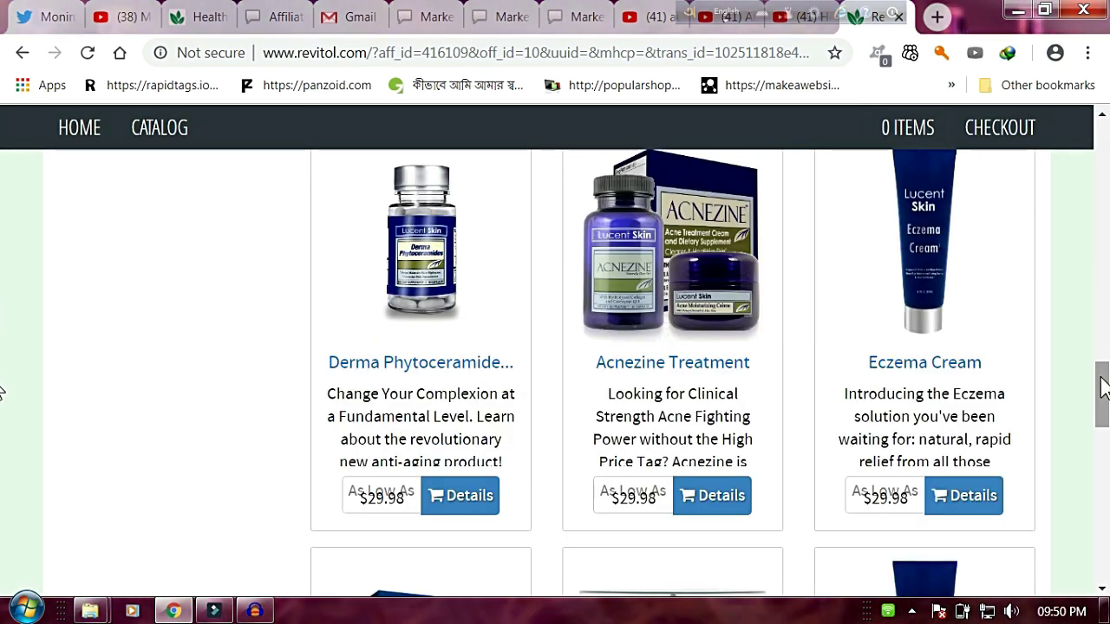
{"action": "scroll", "coordinate": [1103, 308], "scroll_direction": "down", "scroll_amount": 4}
{"action": "left_click_drag", "start_coordinate": [1103, 308], "coordinate": [1103, 135]}
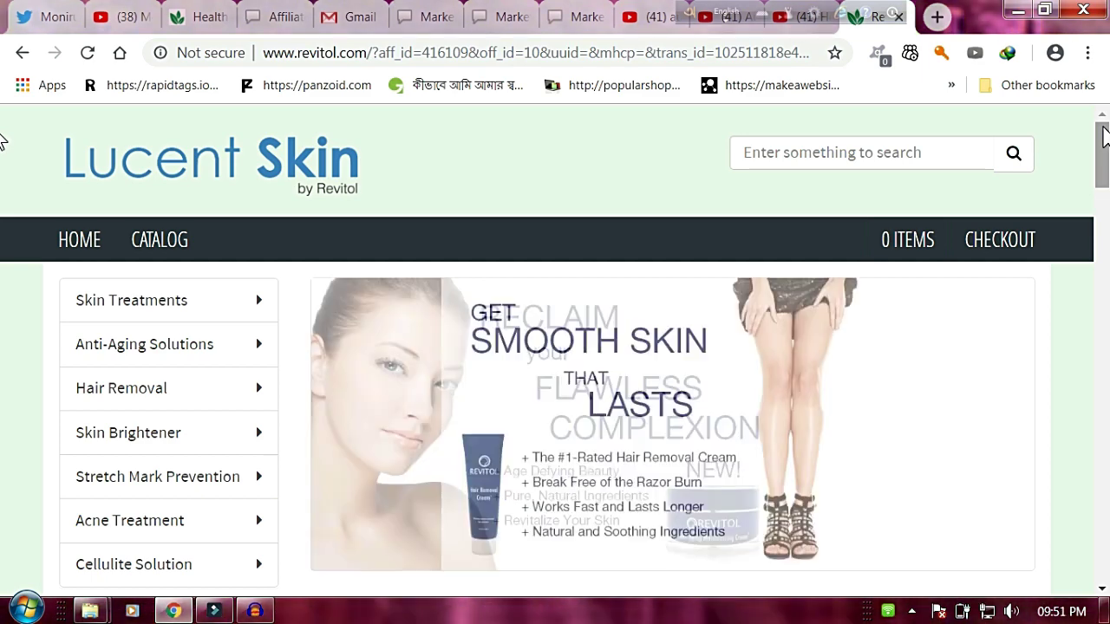
{"action": "left_click_drag", "start_coordinate": [1103, 134], "coordinate": [1102, 125]}
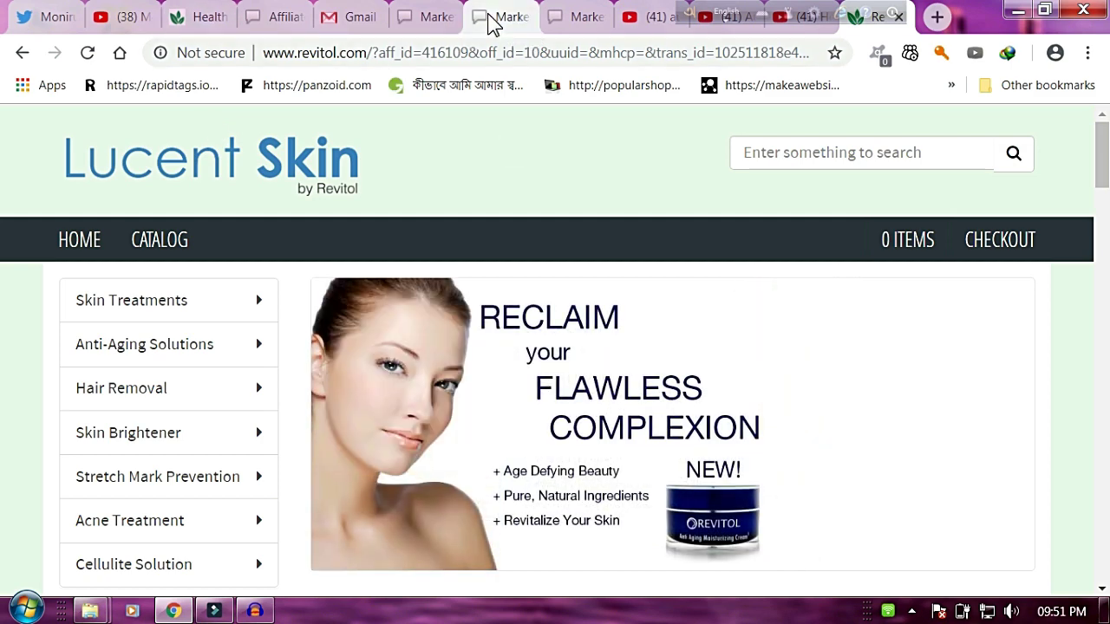
Switch back to the Revitol offer's tab and review the My Account options and the rest of the site navigation.
{"action": "left_click", "coordinate": [492, 22]}
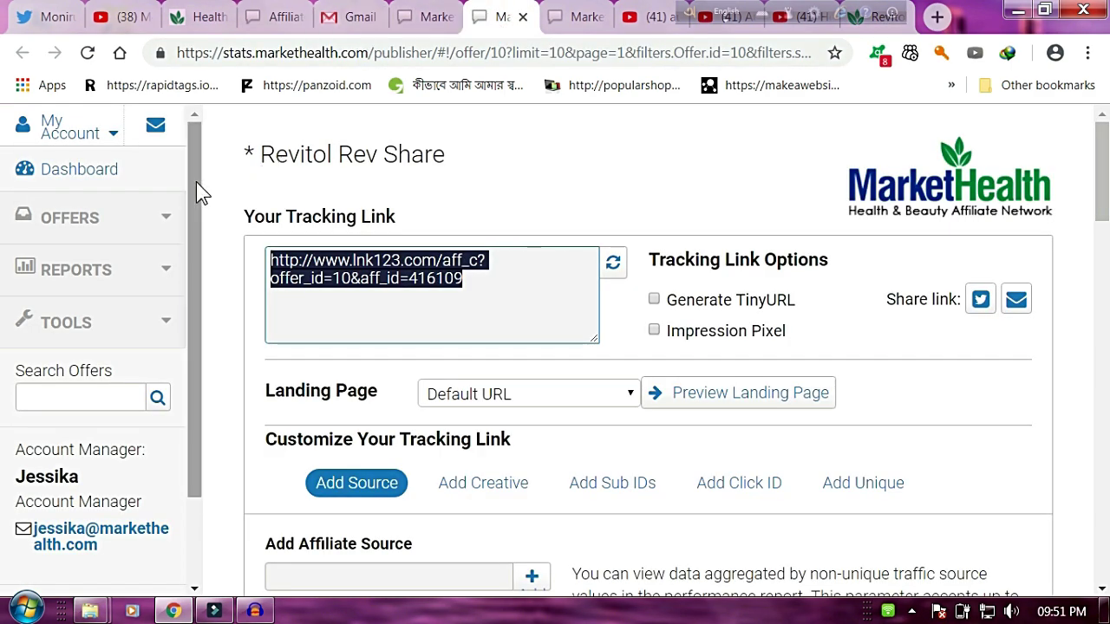
{"action": "left_click", "coordinate": [87, 134]}
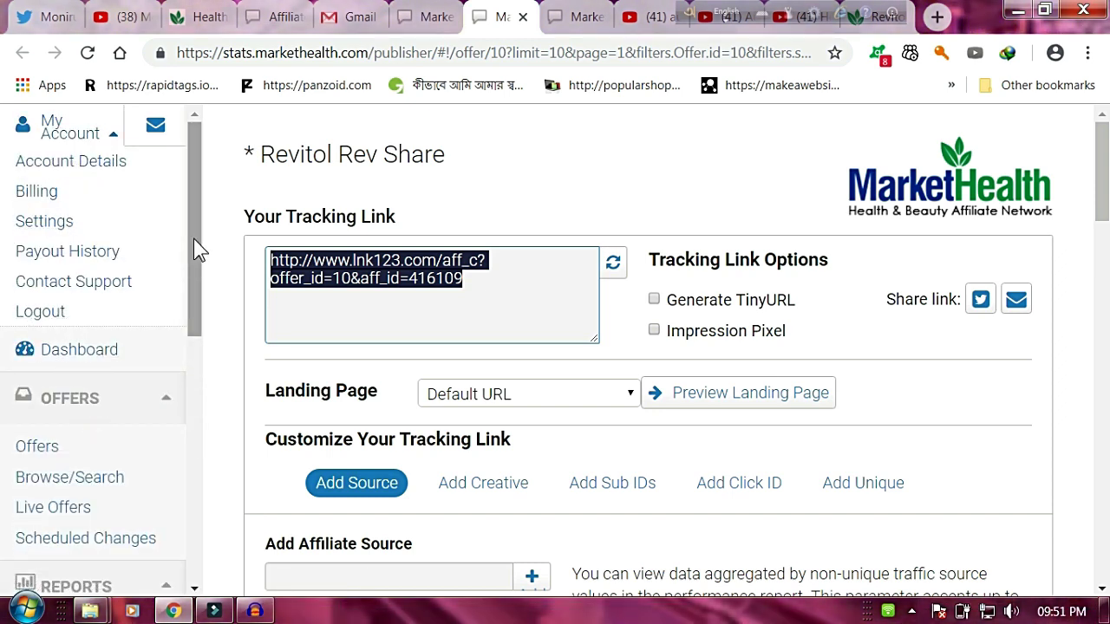
{"action": "left_click_drag", "start_coordinate": [196, 238], "coordinate": [191, 189]}
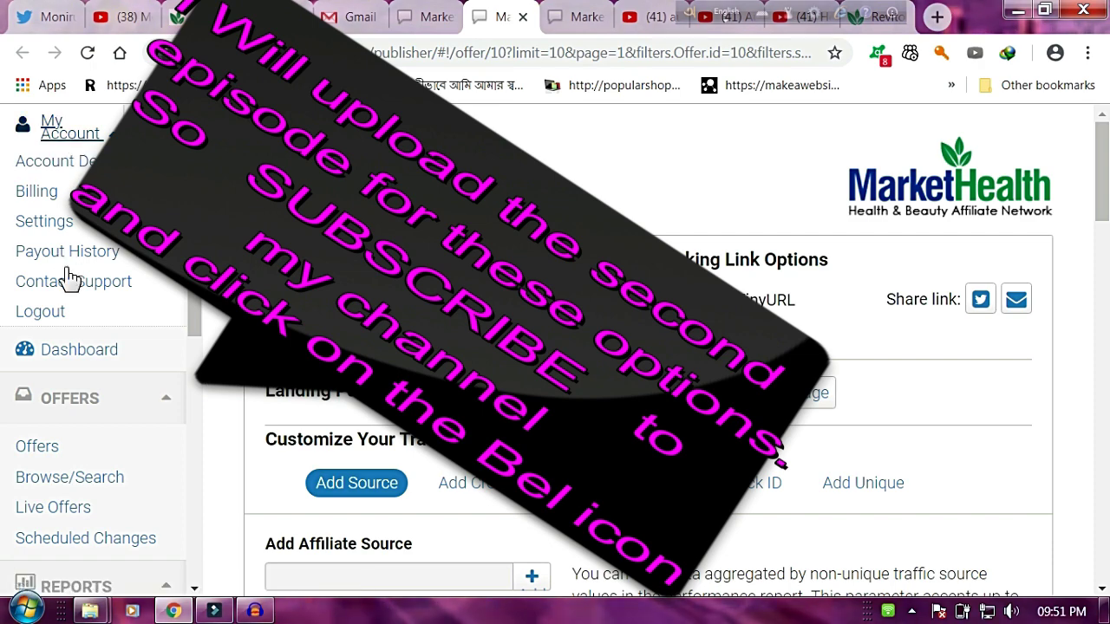
{"action": "scroll", "coordinate": [200, 308], "scroll_direction": "down", "scroll_amount": 3}
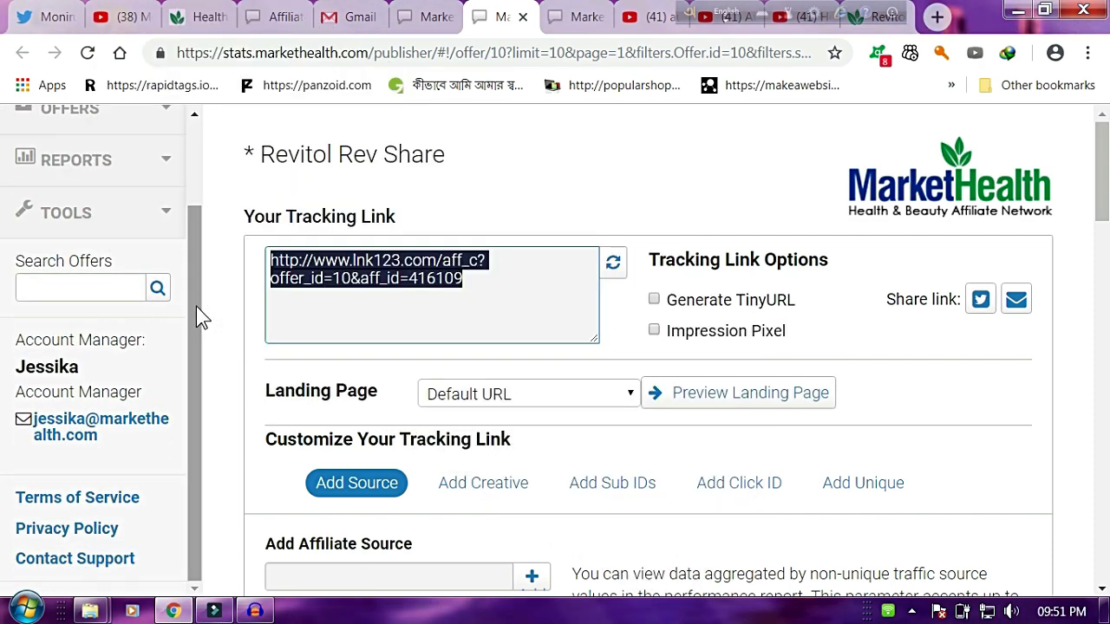
{"action": "left_click_drag", "start_coordinate": [196, 306], "coordinate": [201, 192]}
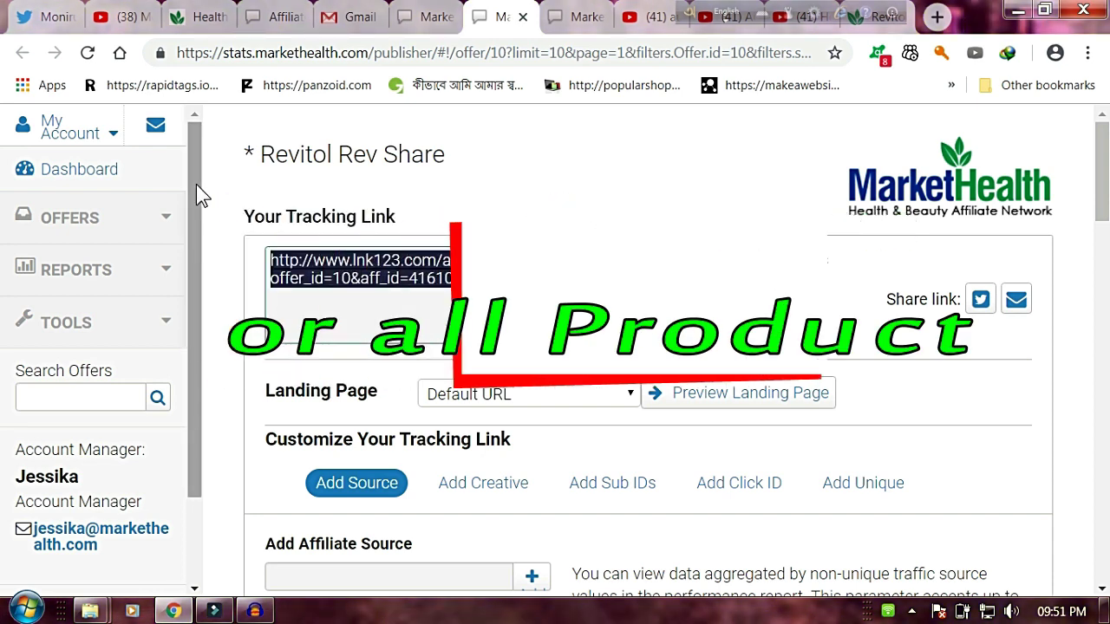
{"action": "left_click_drag", "start_coordinate": [195, 190], "coordinate": [194, 164]}
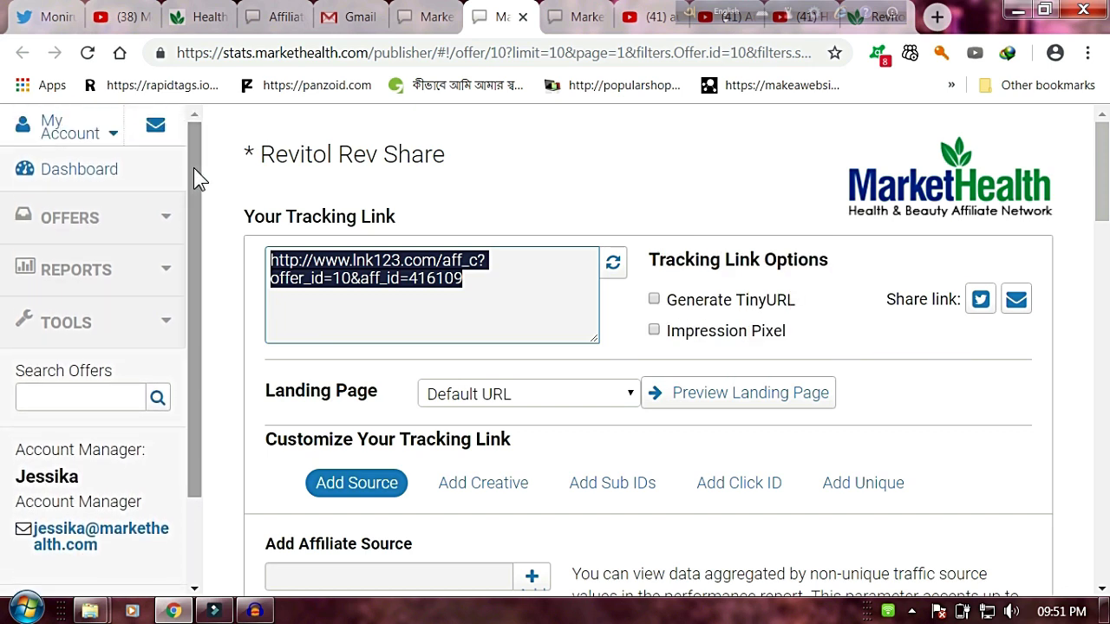